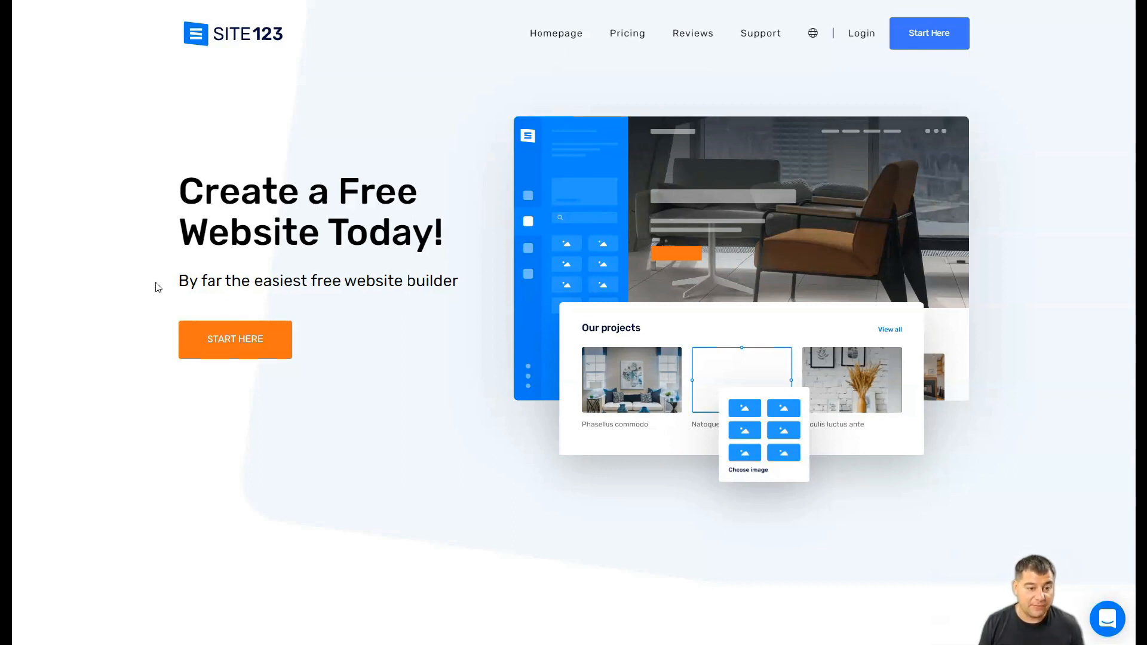
# Look through the SITE123 homepage, examining its website templates, features, online store, live support and FAQ sections
pyautogui.moveTo(174, 282); pyautogui.dragTo(470, 293)
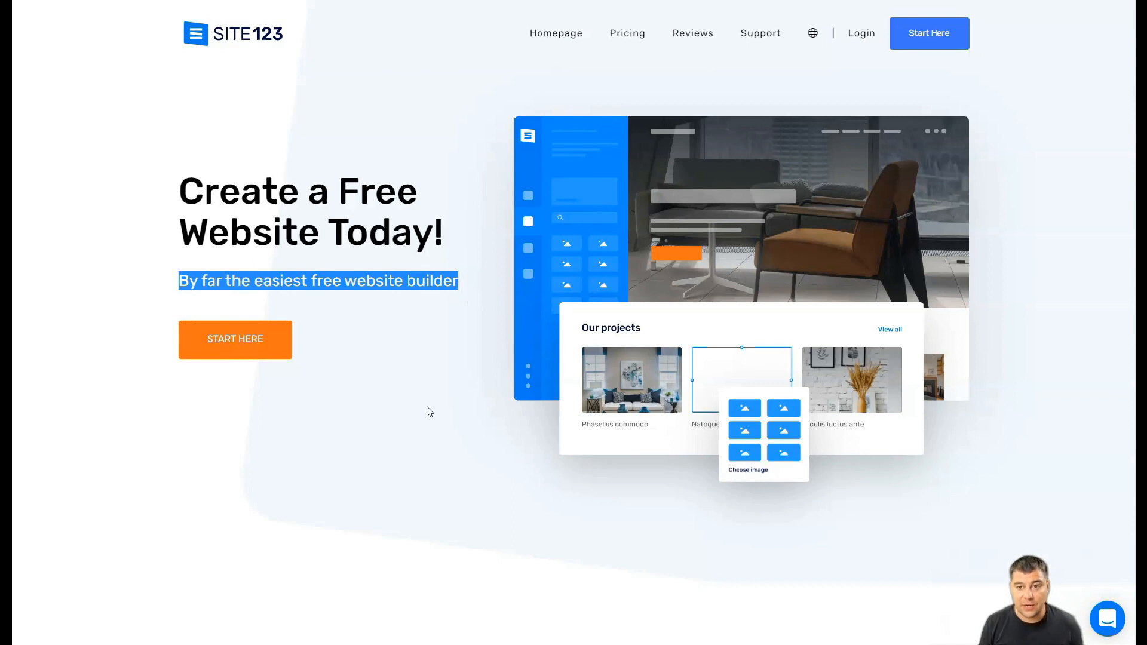
pyautogui.scroll(-3, 435, 420)
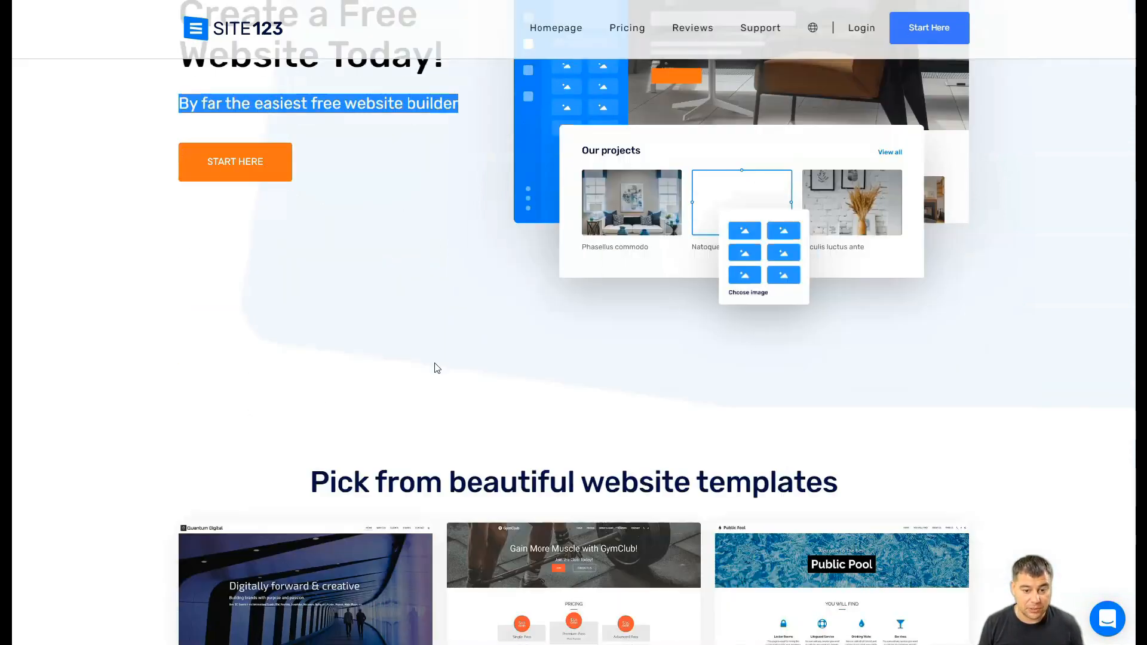
pyautogui.scroll(-5, 437, 368)
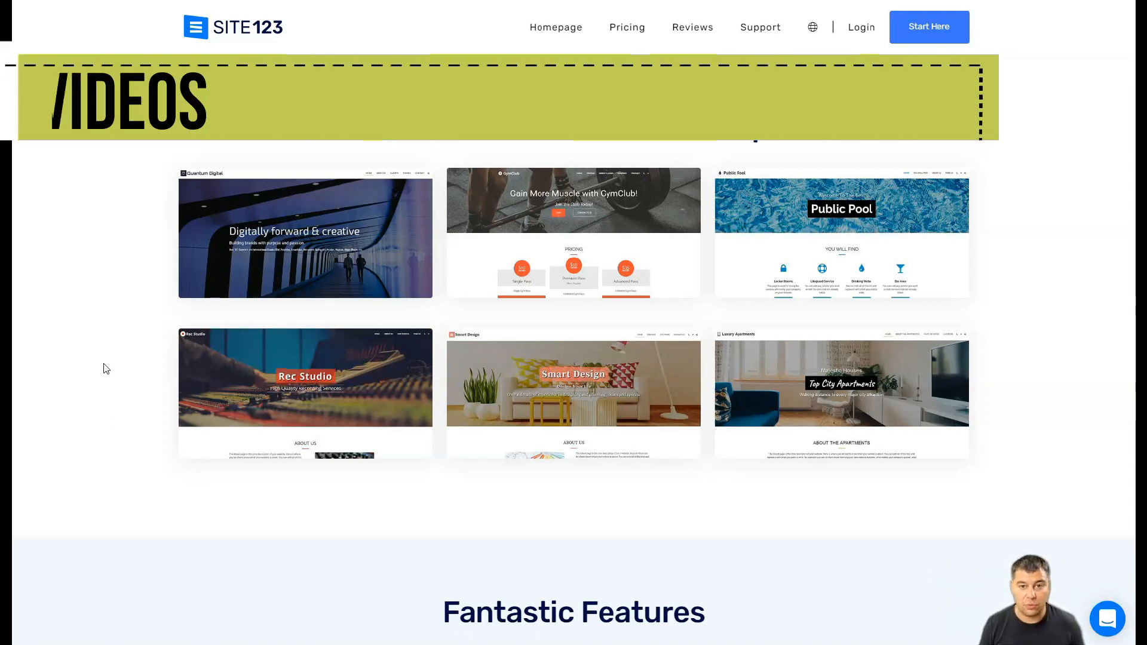
pyautogui.scroll(-7, 113, 356)
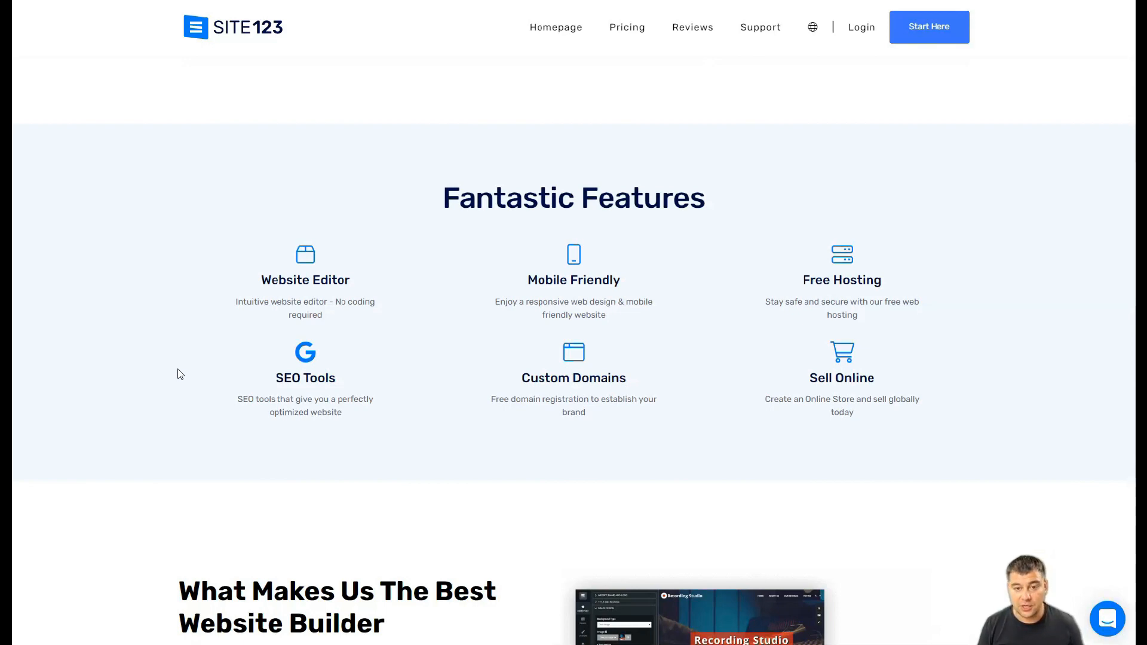
pyautogui.scroll(-15, 180, 374)
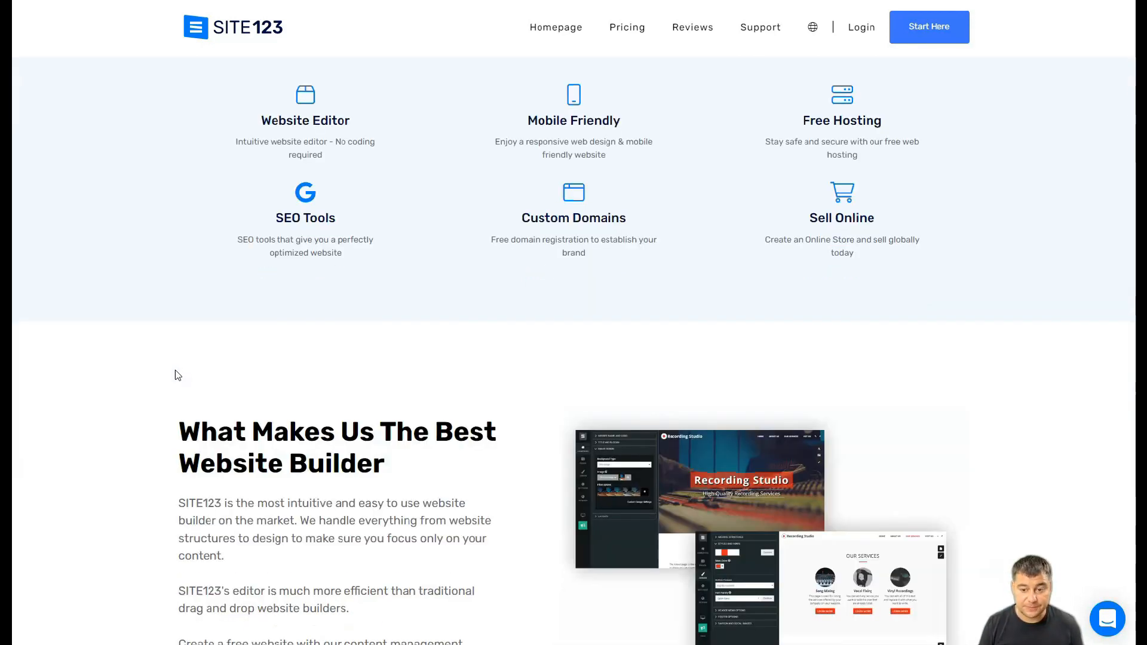
pyautogui.scroll(-13, 176, 375)
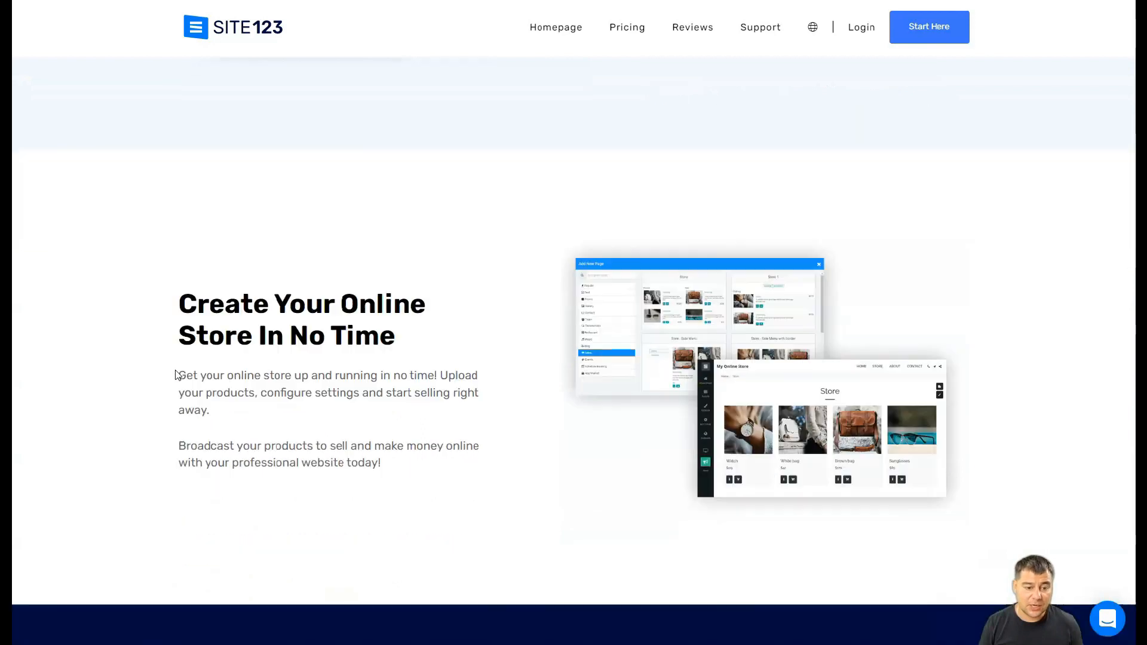
pyautogui.scroll(-6, 176, 374)
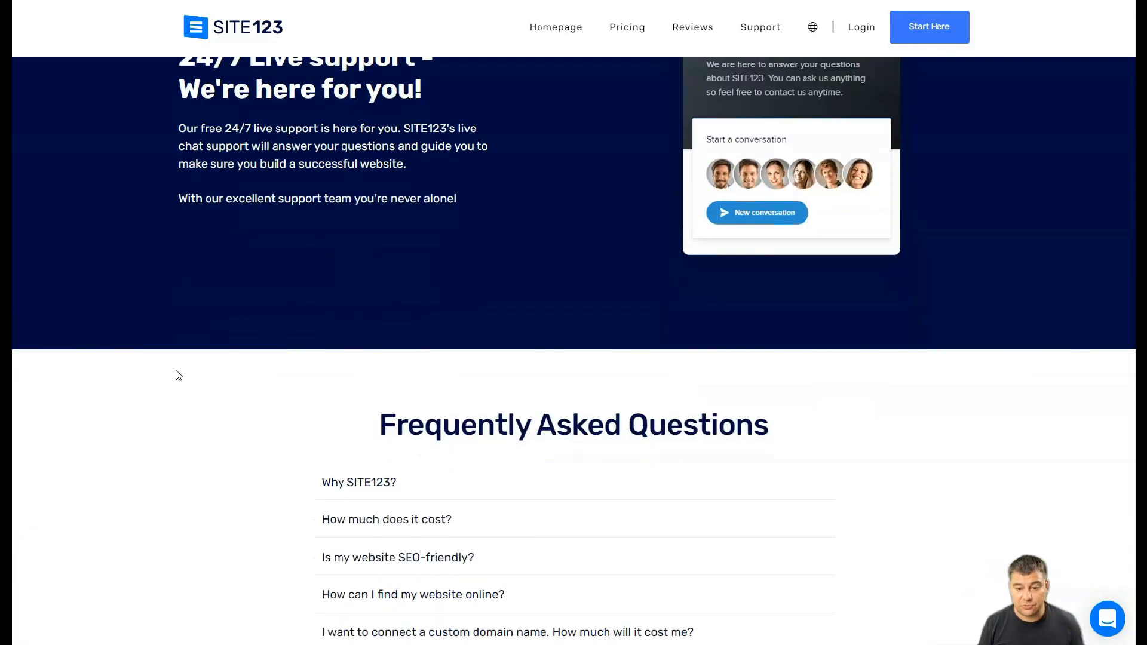
pyautogui.scroll(18, 176, 374)
pyautogui.scroll(20, 180, 383)
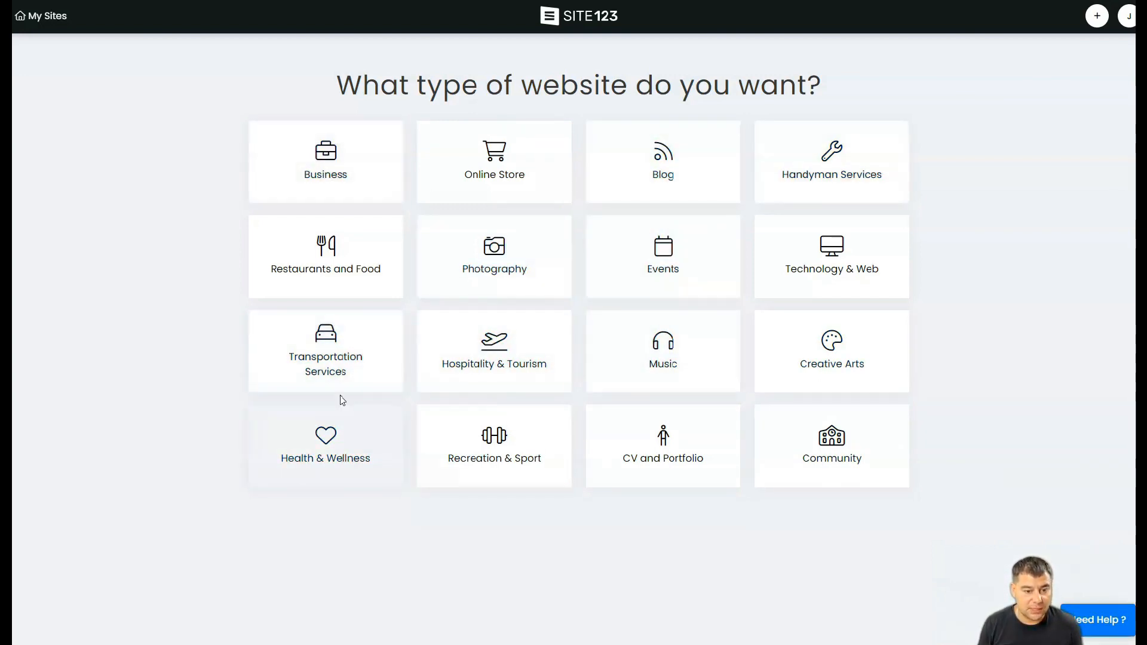
# Create a Health & Wellness website named "Yoga class" and dismiss the getting-started video
pyautogui.click(337, 465)
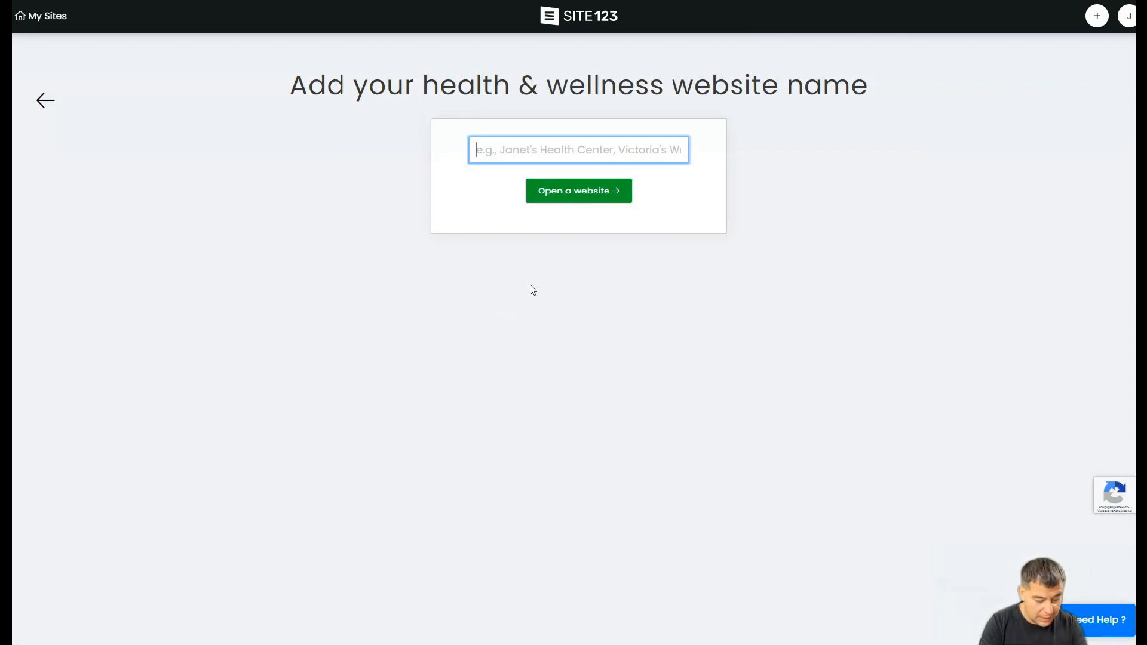
pyautogui.write('Yoga class')
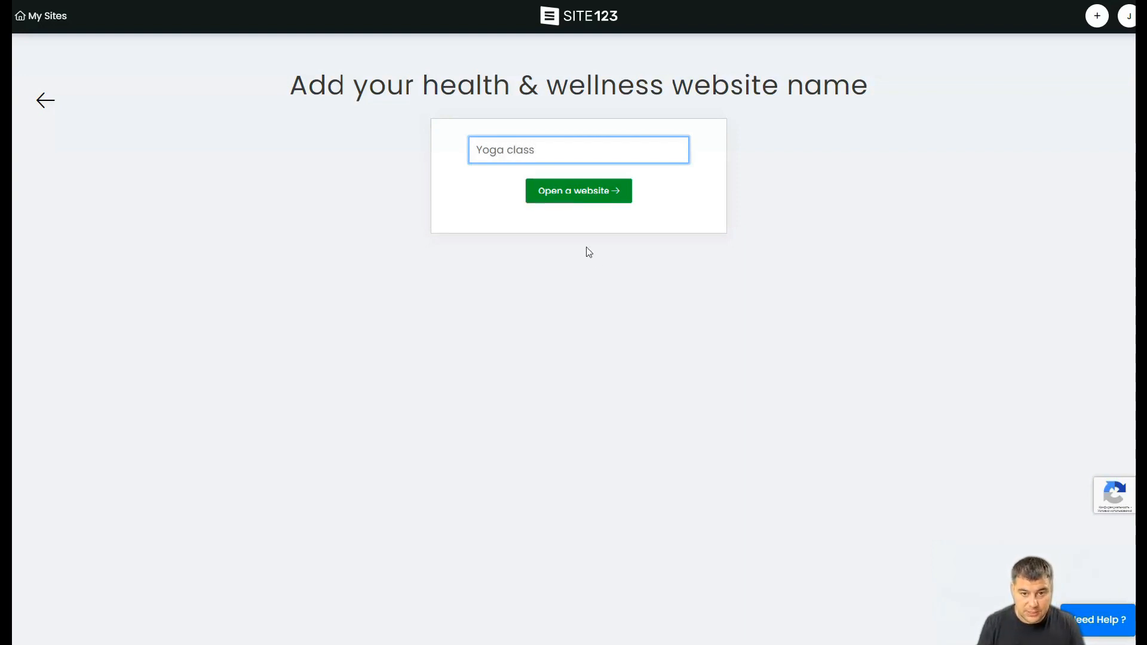
pyautogui.click(579, 191)
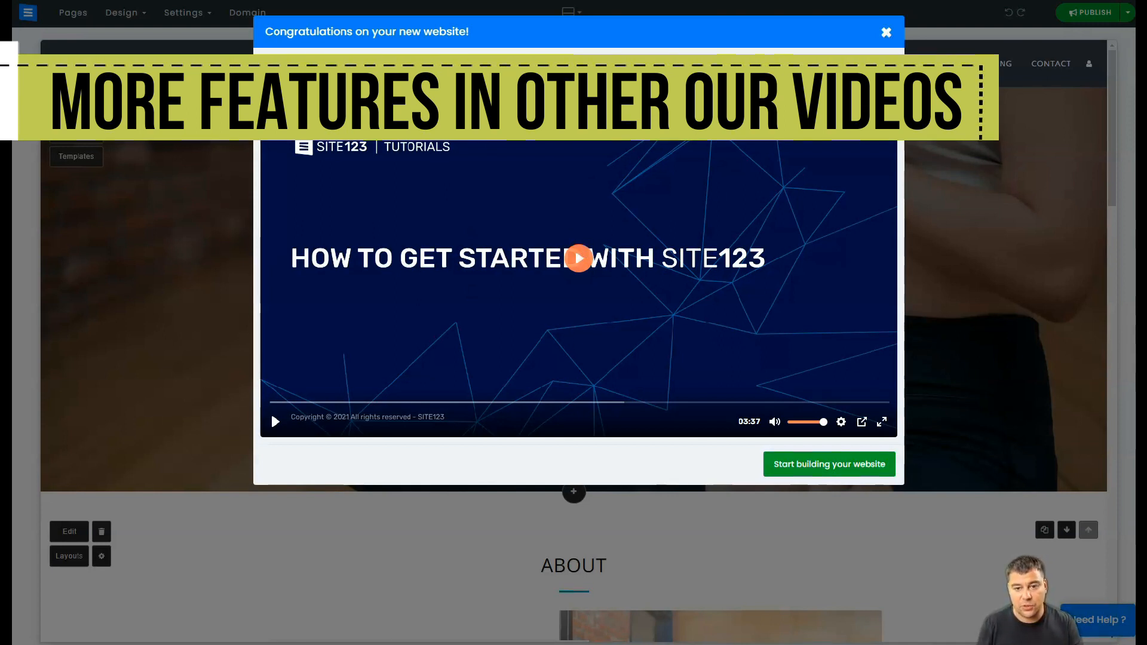
pyautogui.click(887, 34)
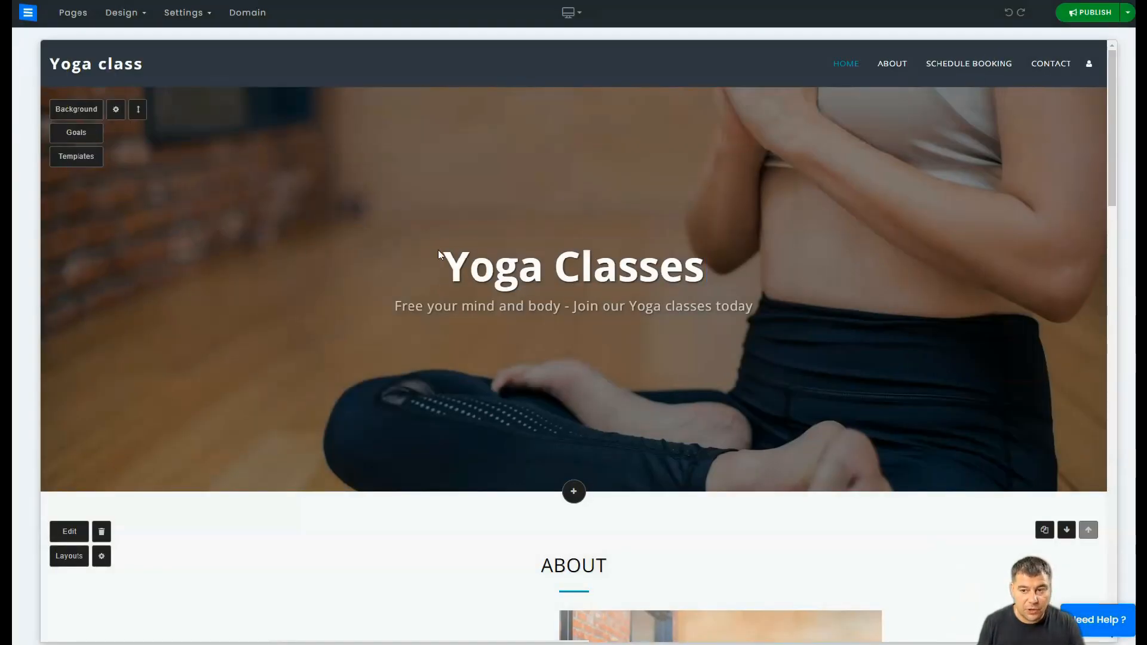
# Examine the generated website's hero, About, Schedule Booking and Contact sections
pyautogui.scroll(-3, 566, 213)
pyautogui.scroll(3, 565, 213)
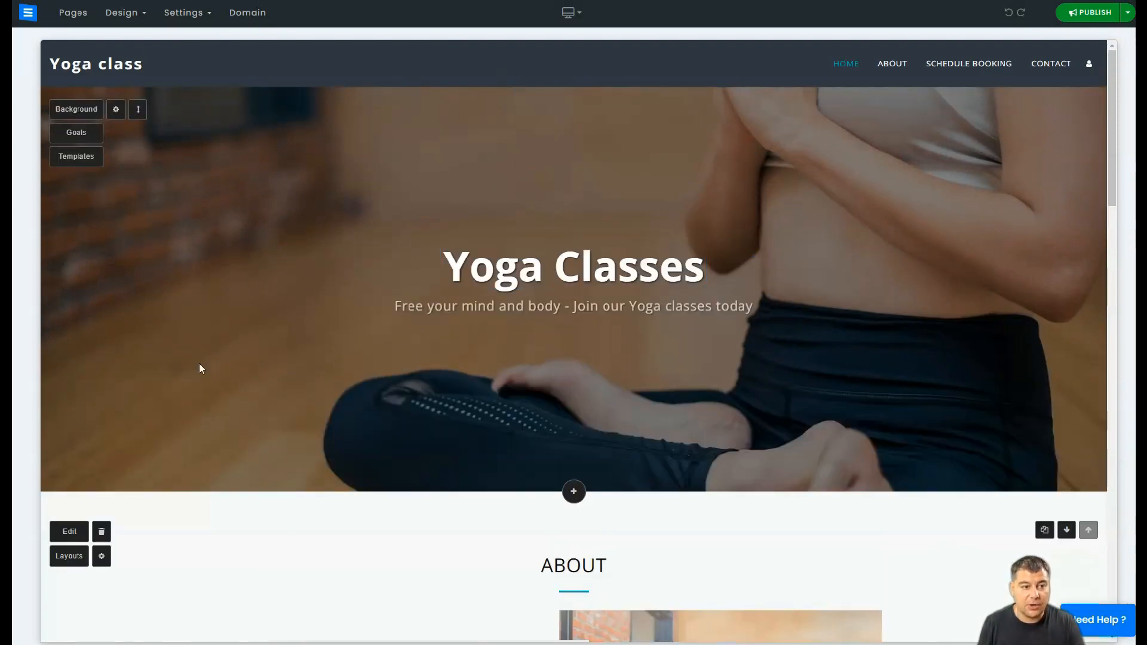
pyautogui.scroll(-10, 708, 442)
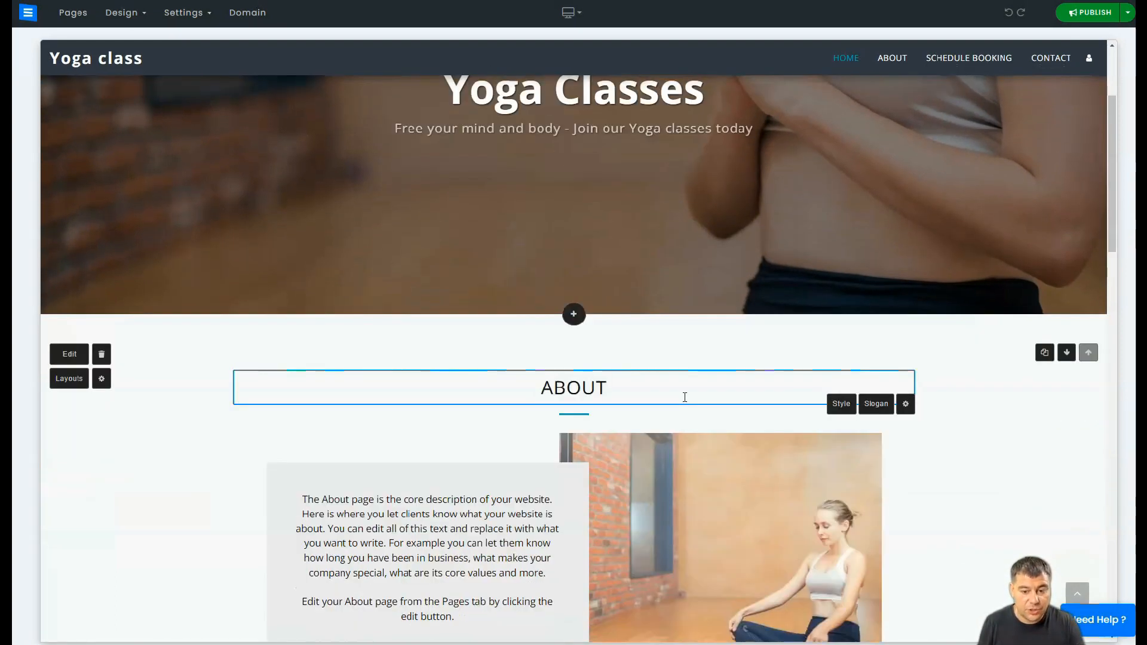
pyautogui.scroll(-2, 603, 401)
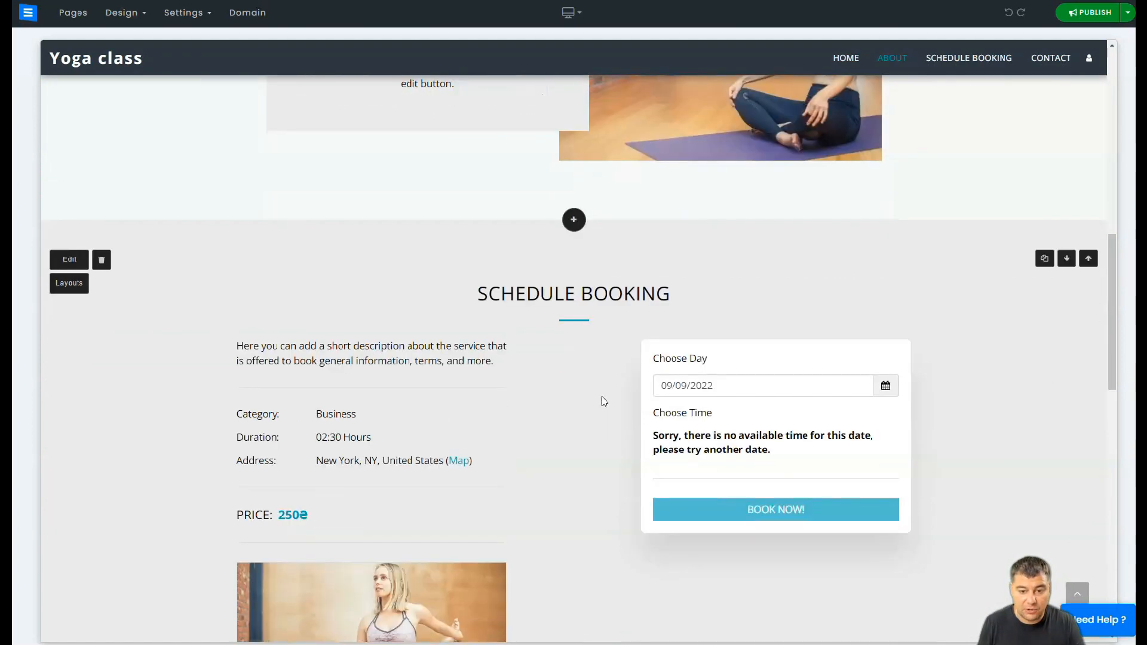
pyautogui.scroll(-7, 604, 400)
pyautogui.scroll(-5, 556, 349)
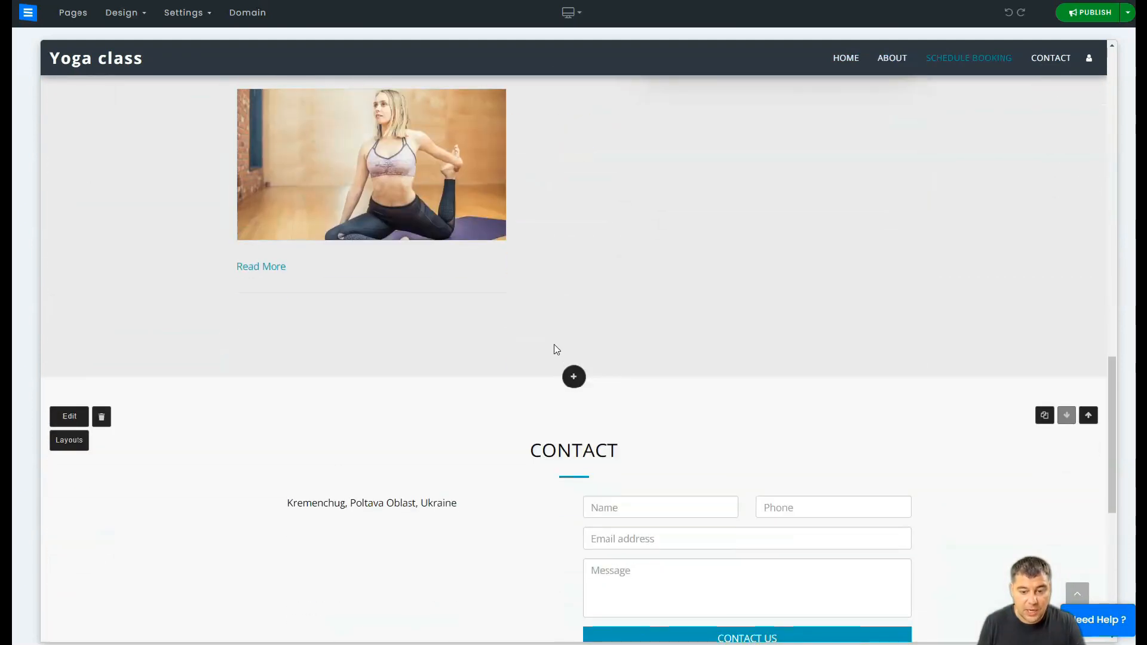
pyautogui.scroll(10, 555, 349)
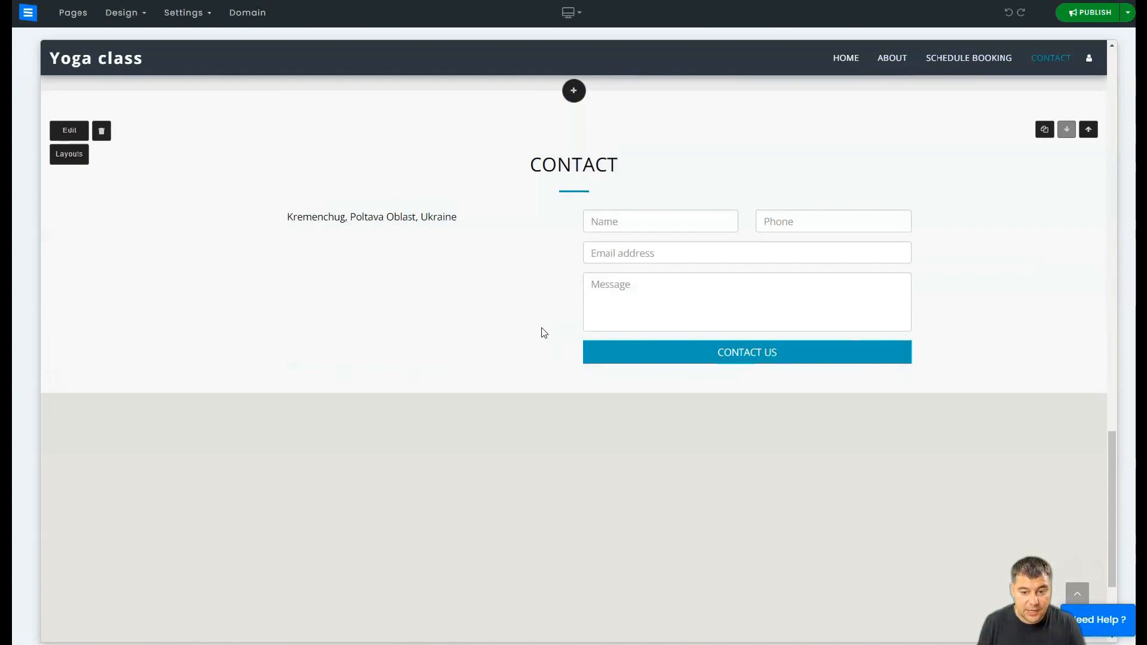
pyautogui.scroll(5, 570, 371)
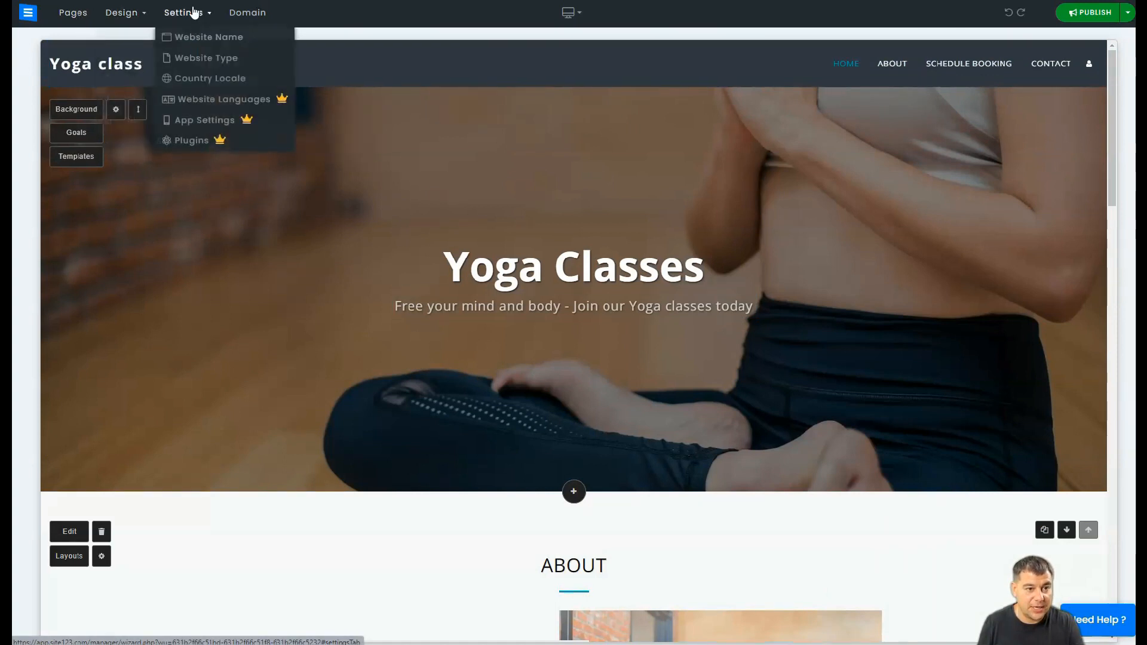
# Add a Team page with member photos to the website and place it before Contact in the page order
pyautogui.click(73, 15)
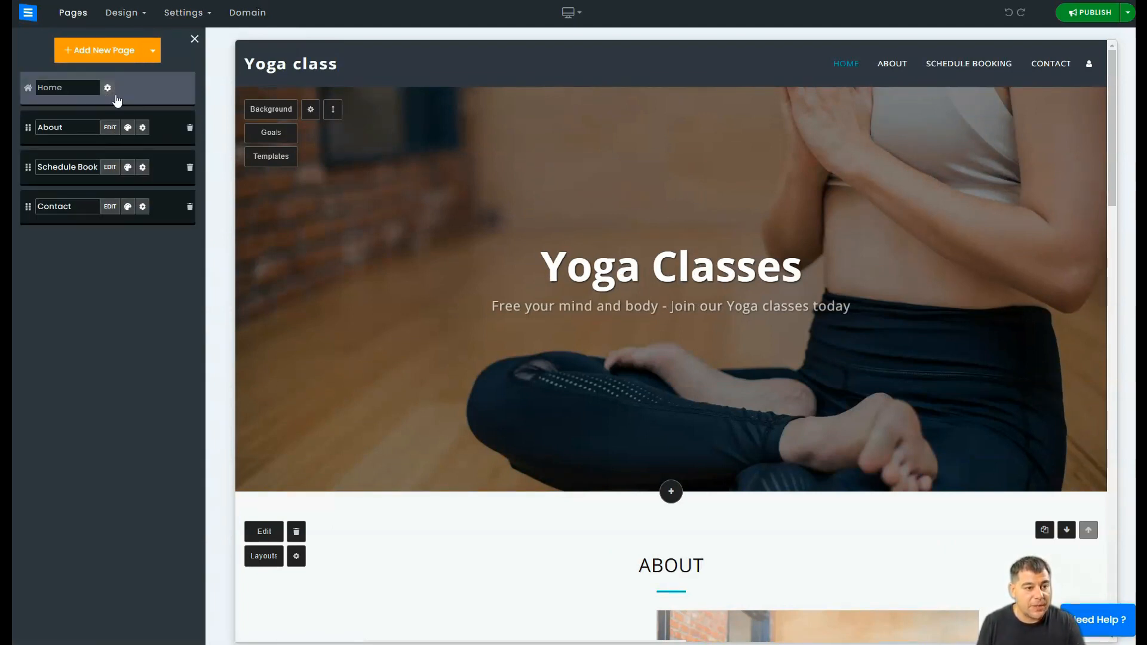
pyautogui.moveTo(780, 49)
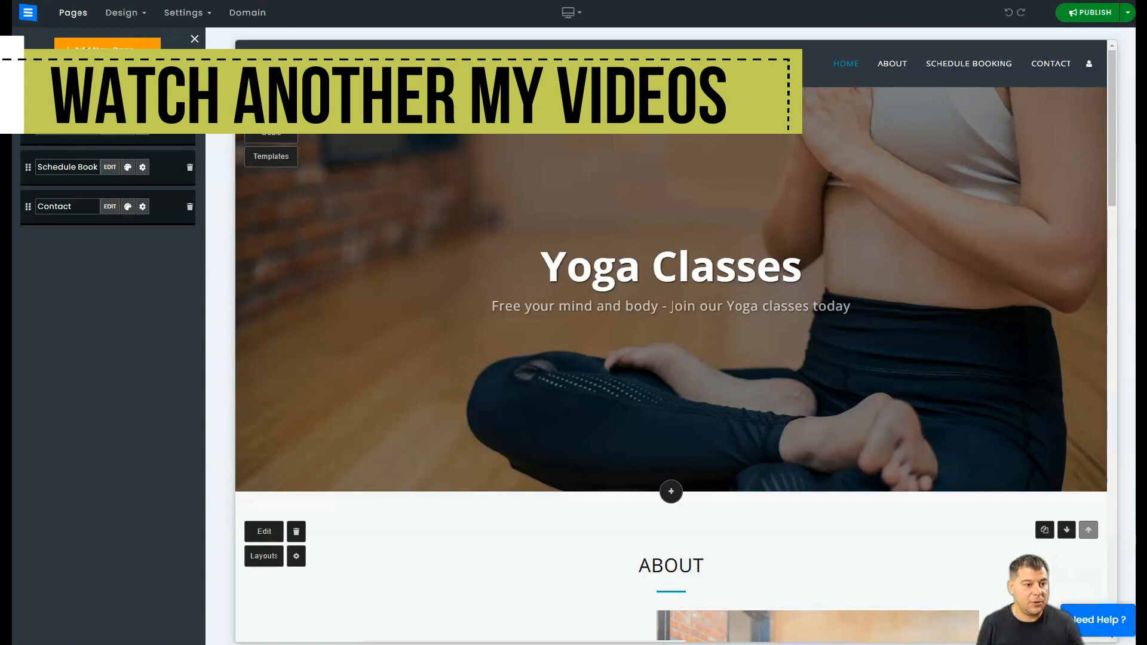
pyautogui.click(107, 45)
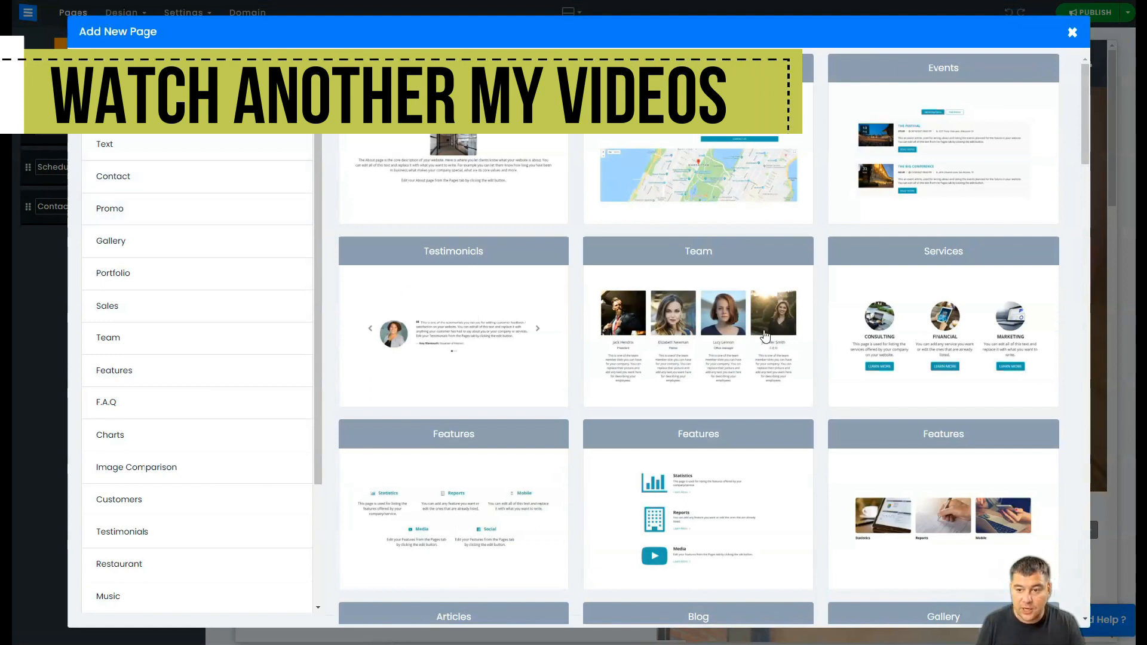
pyautogui.click(693, 282)
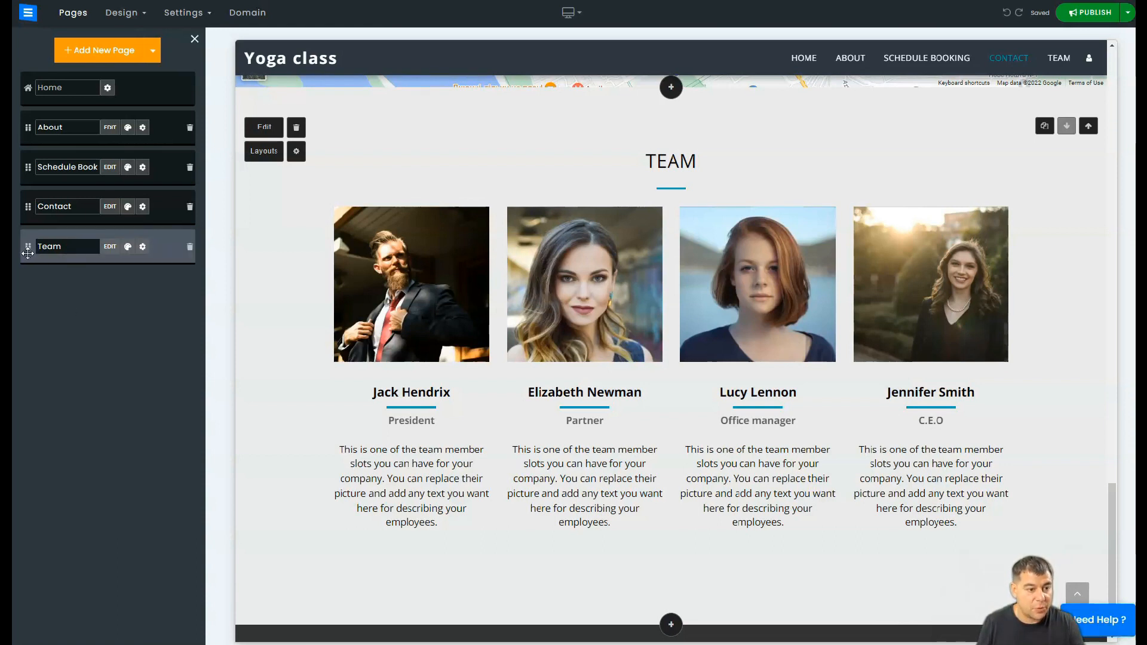
pyautogui.moveTo(25, 254); pyautogui.dragTo(26, 210)
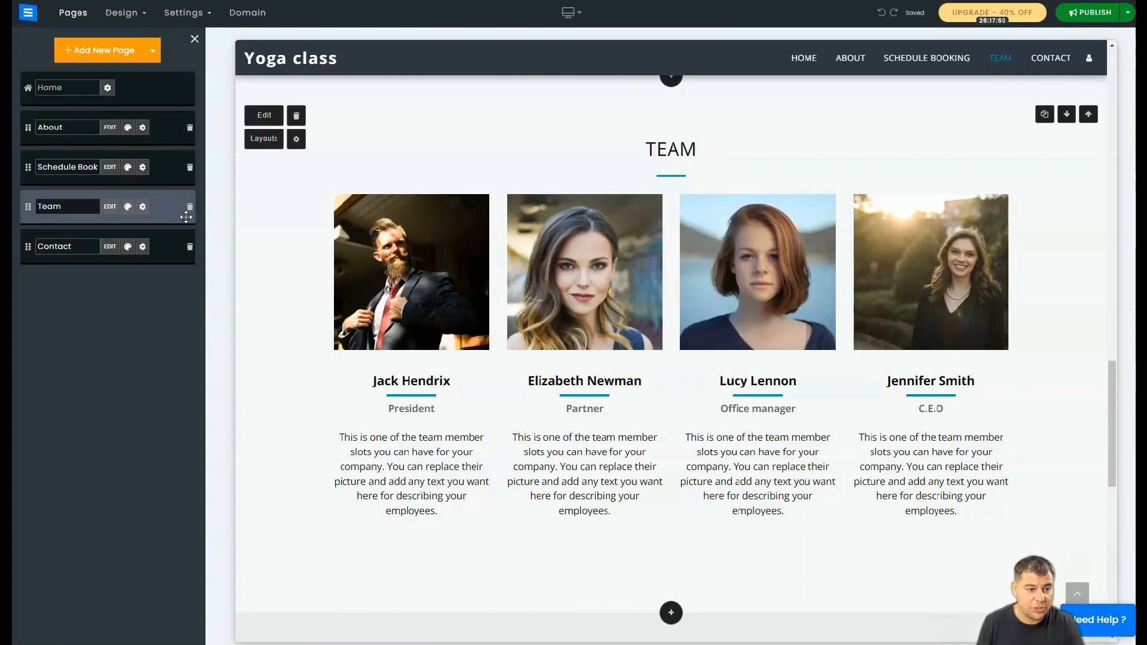
# Browse the popular page layouts available for a new page, from About and Team through Charts and File Manager
pyautogui.click(80, 52)
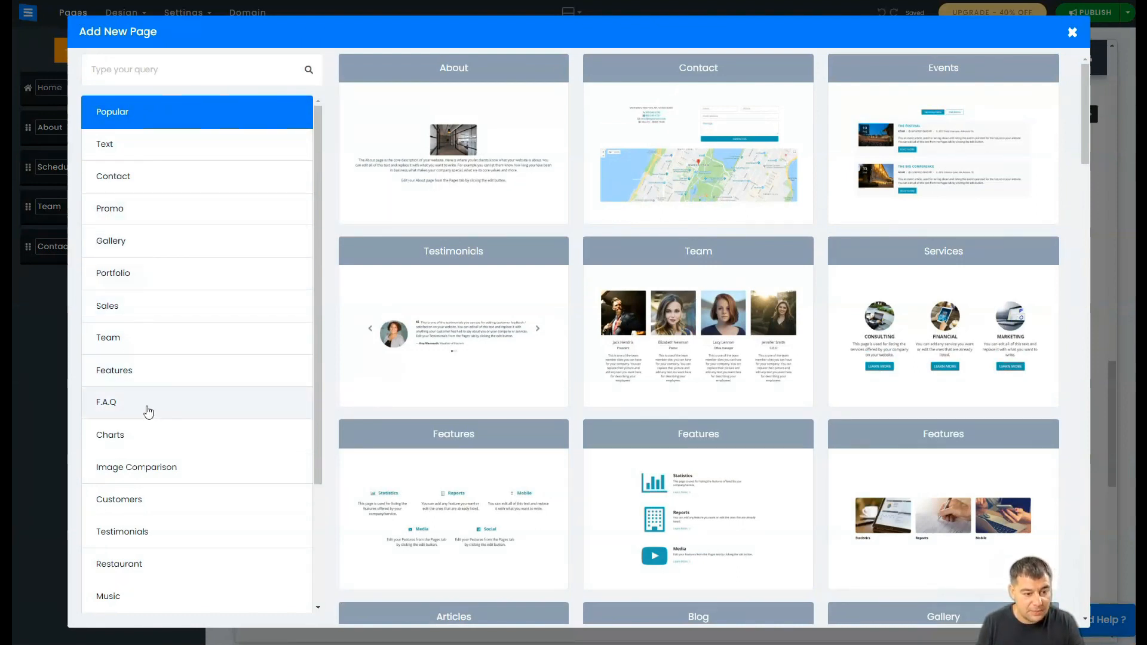
pyautogui.scroll(-2, 197, 453)
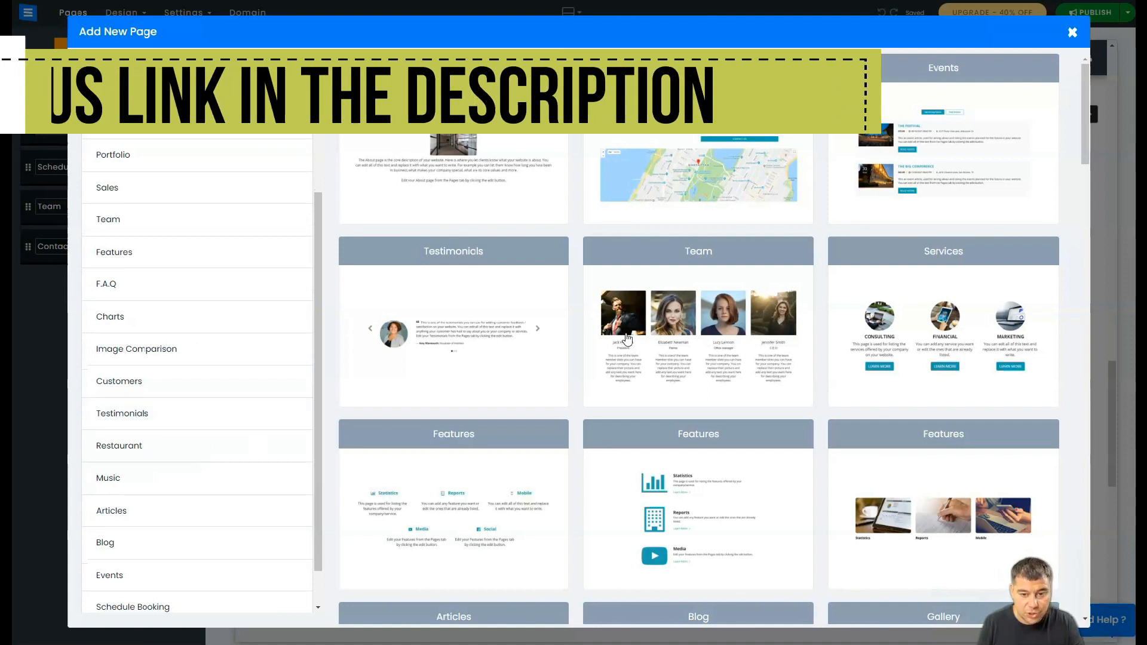
pyautogui.scroll(-7, 639, 334)
pyautogui.scroll(-8, 639, 335)
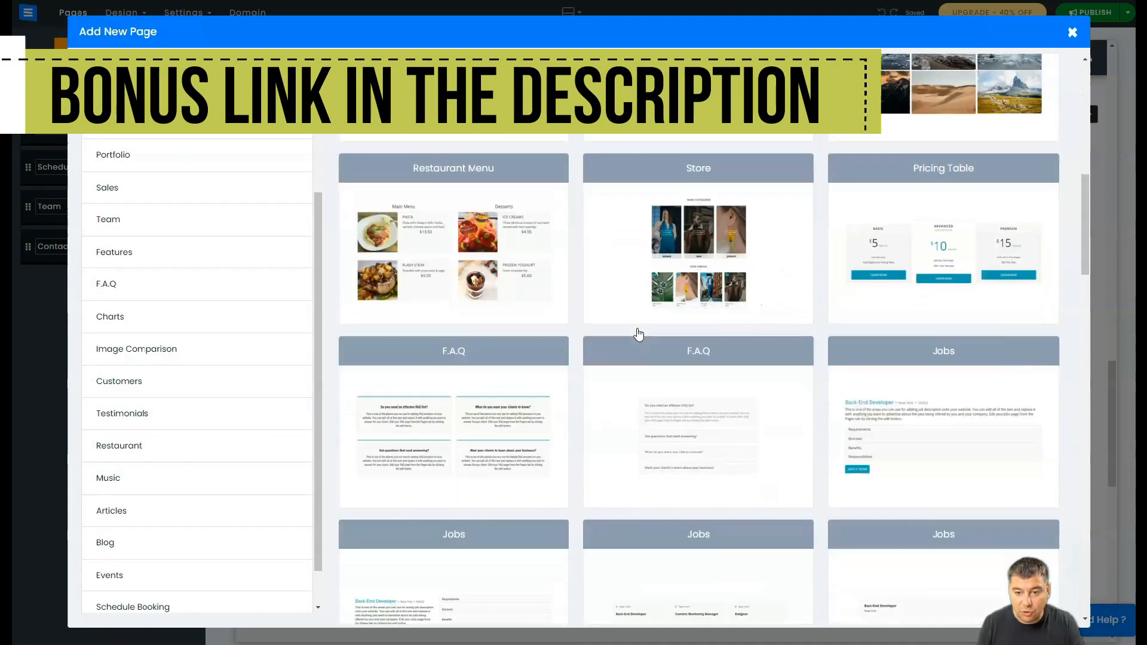
pyautogui.scroll(-3, 638, 334)
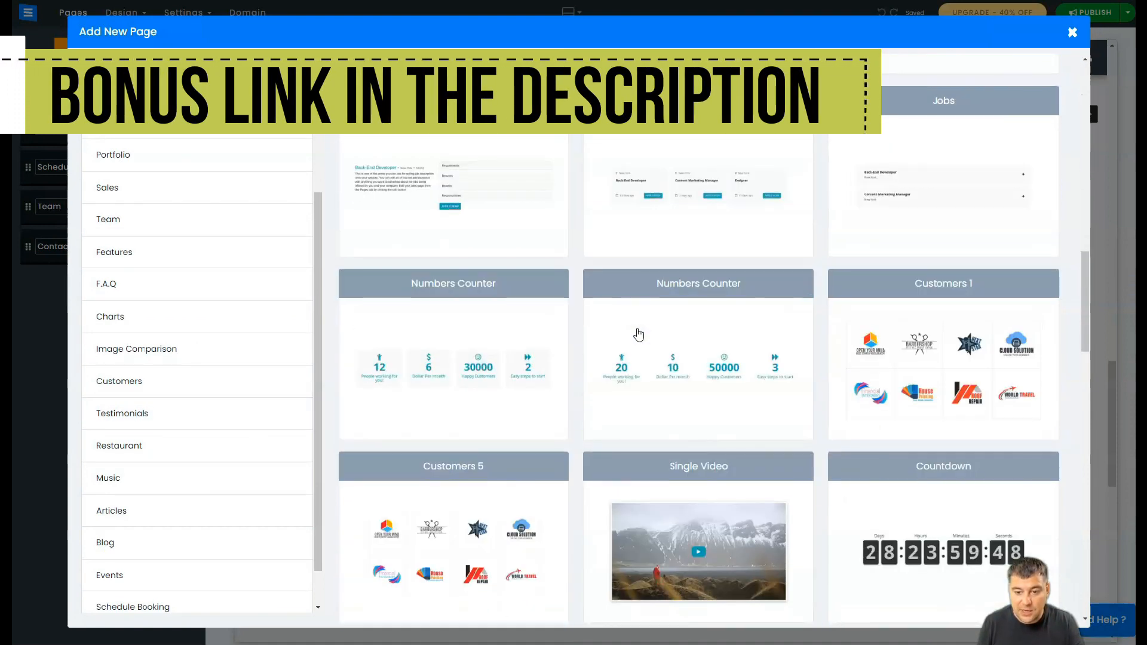
pyautogui.scroll(-2, 639, 335)
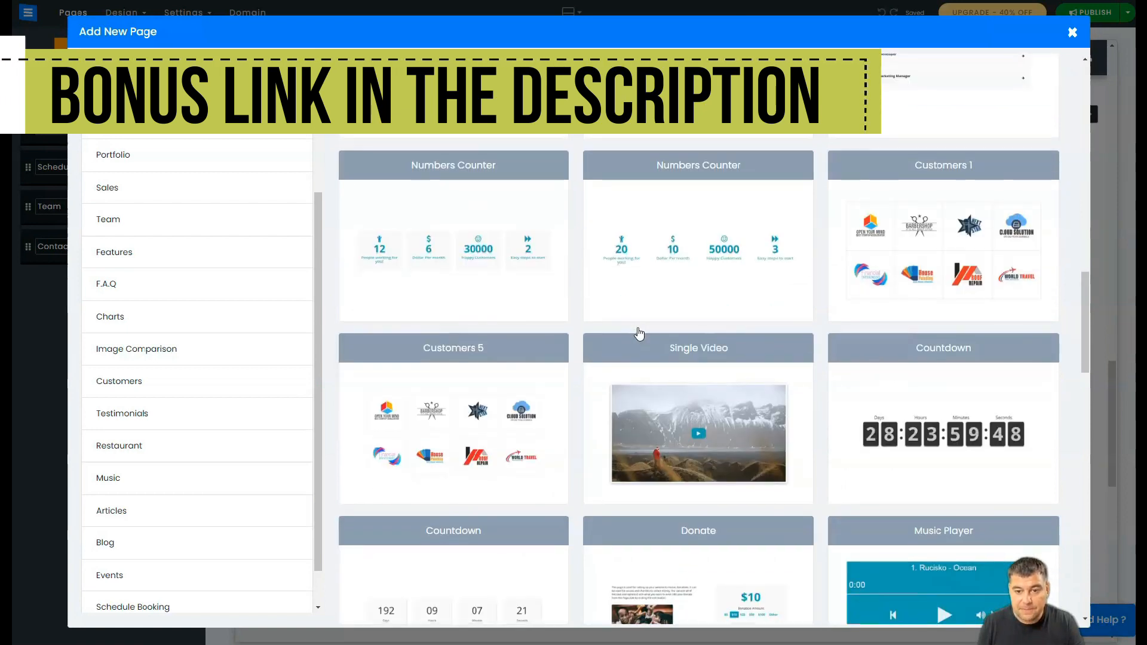
pyautogui.scroll(-2, 734, 232)
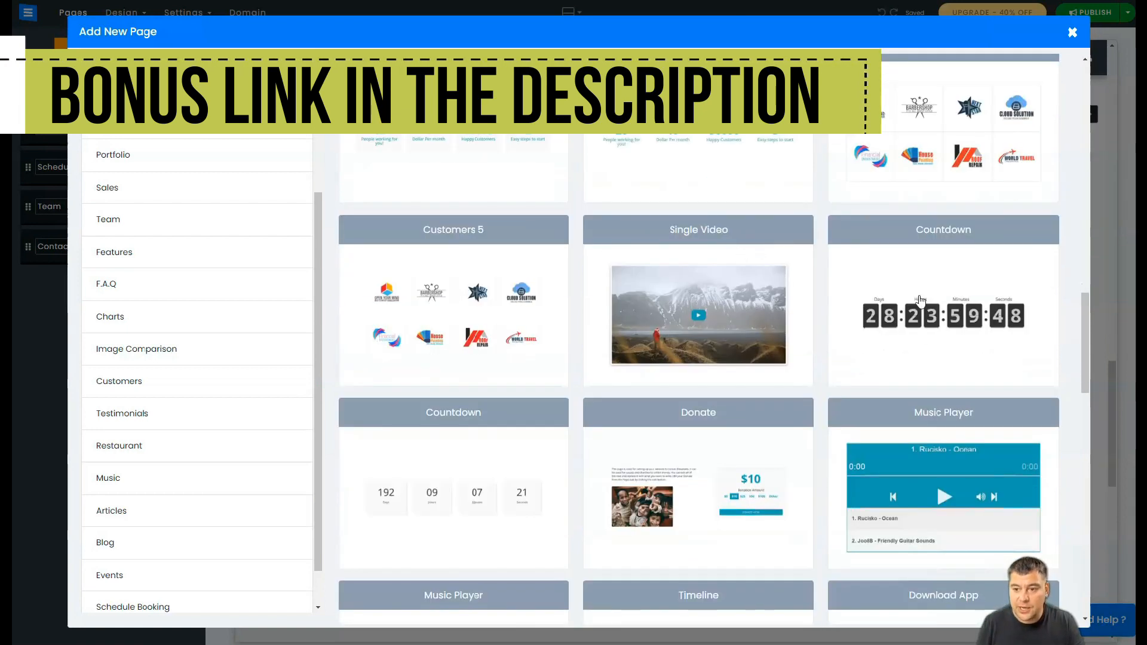
pyautogui.scroll(-3, 622, 284)
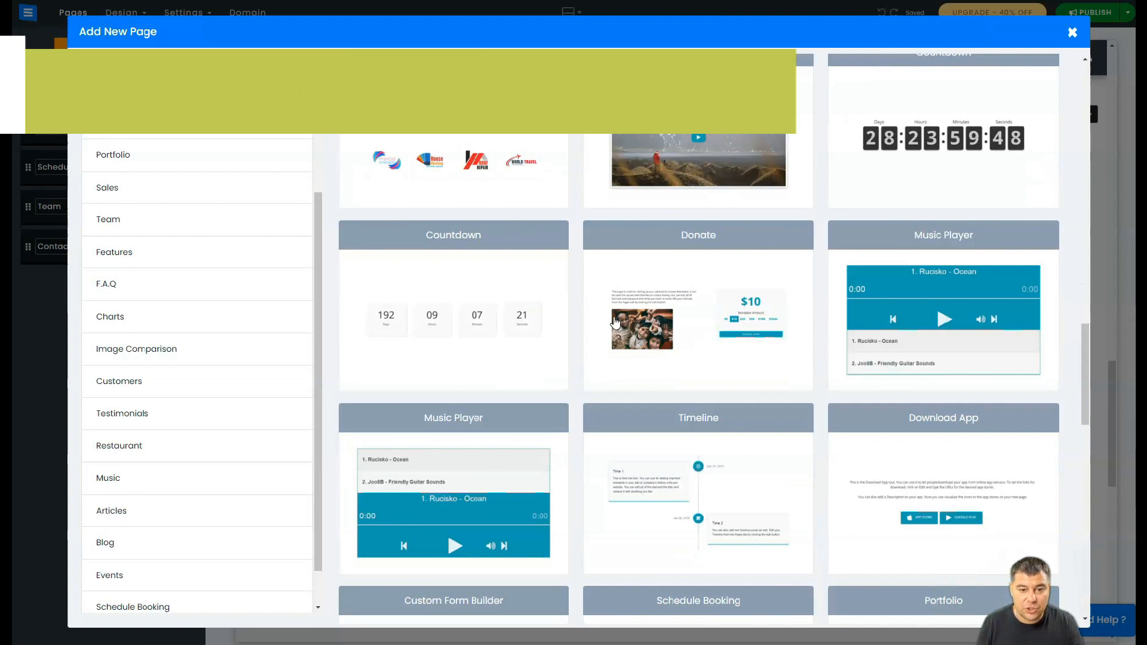
pyautogui.scroll(-4, 531, 316)
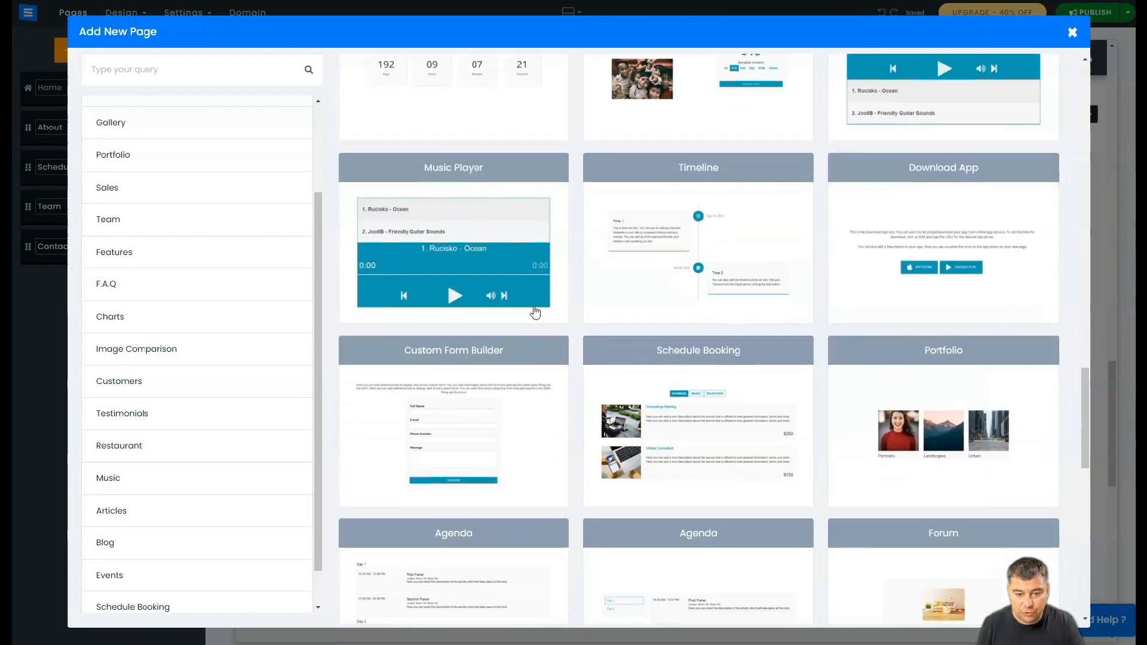
pyautogui.scroll(-5, 532, 310)
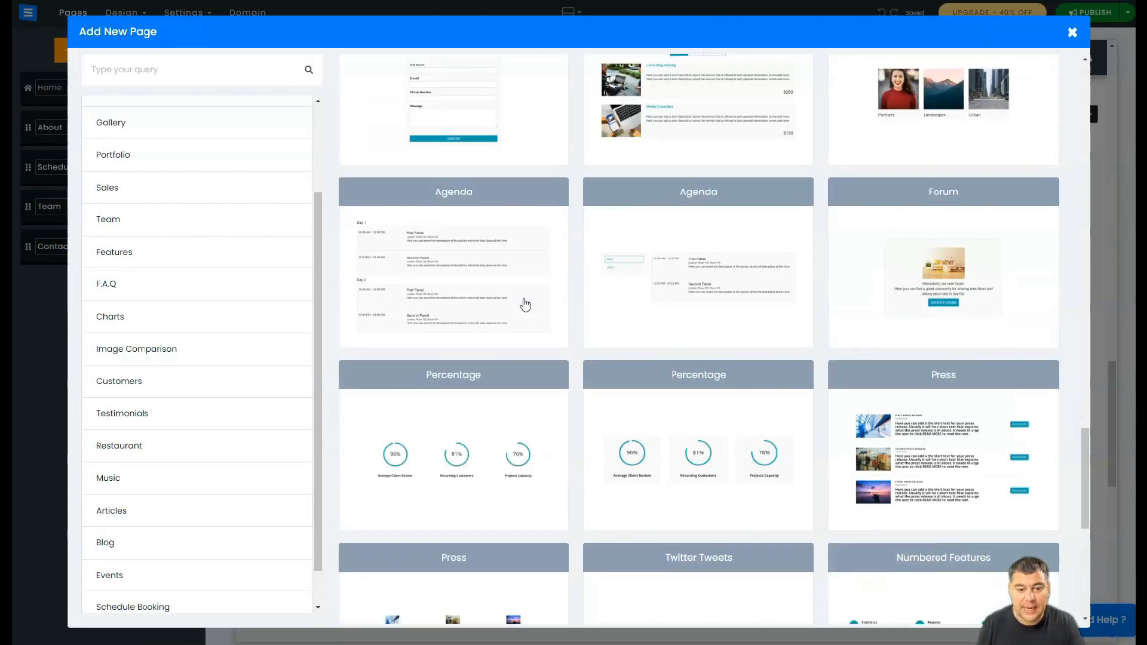
pyautogui.scroll(-3, 532, 309)
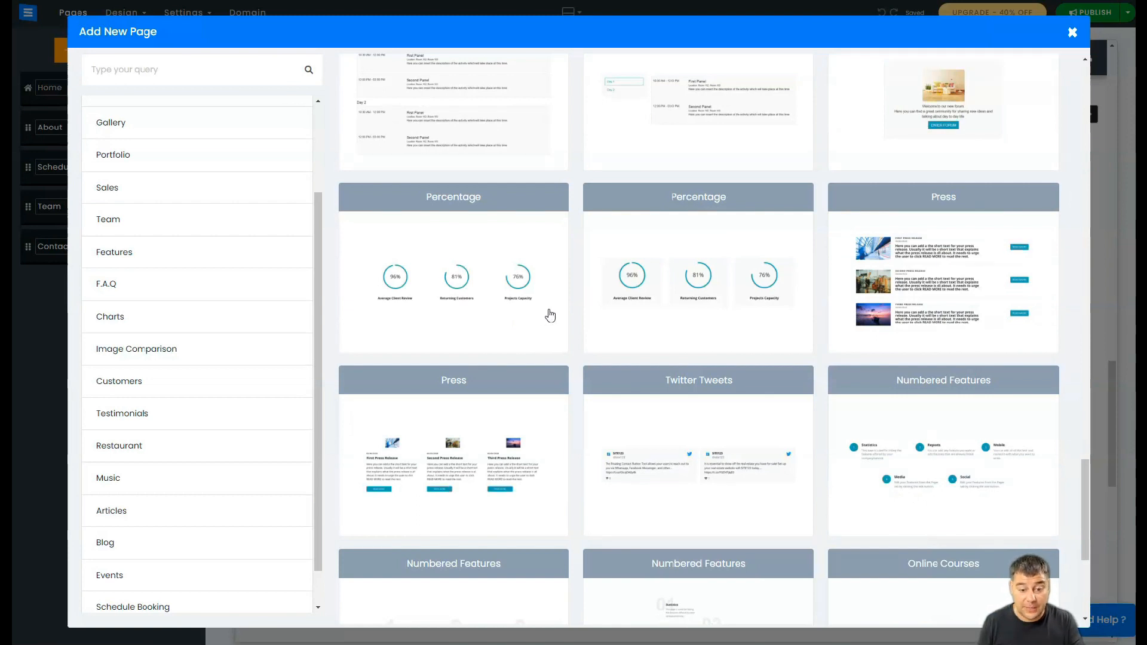
pyautogui.scroll(-3, 549, 316)
pyautogui.scroll(-2, 583, 298)
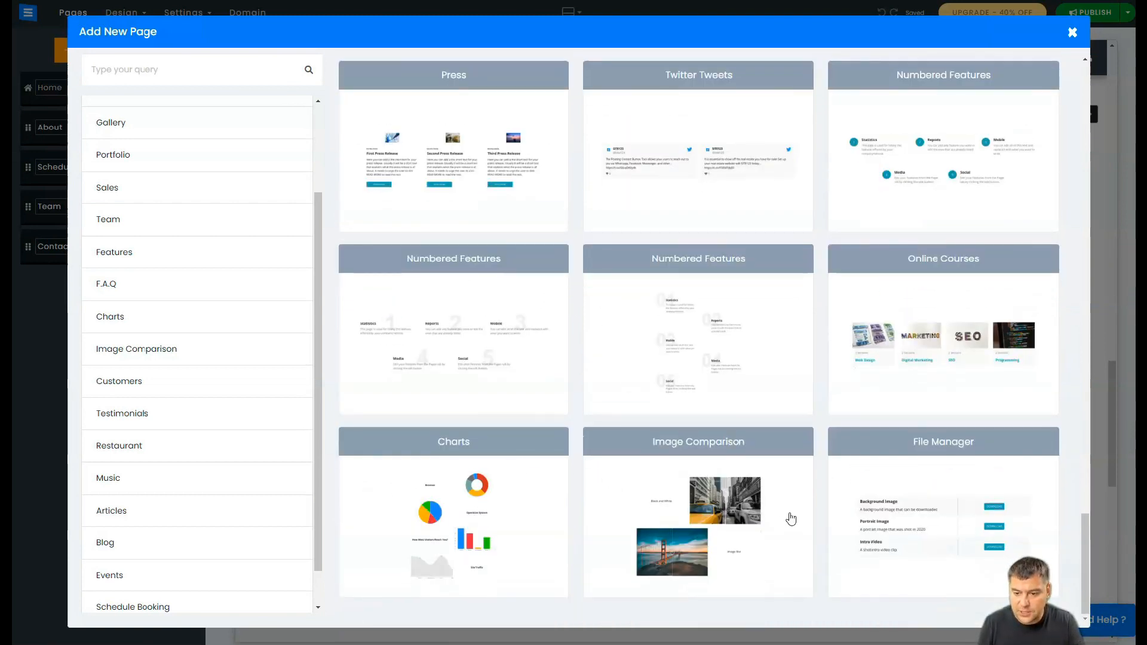
pyautogui.scroll(20, 758, 374)
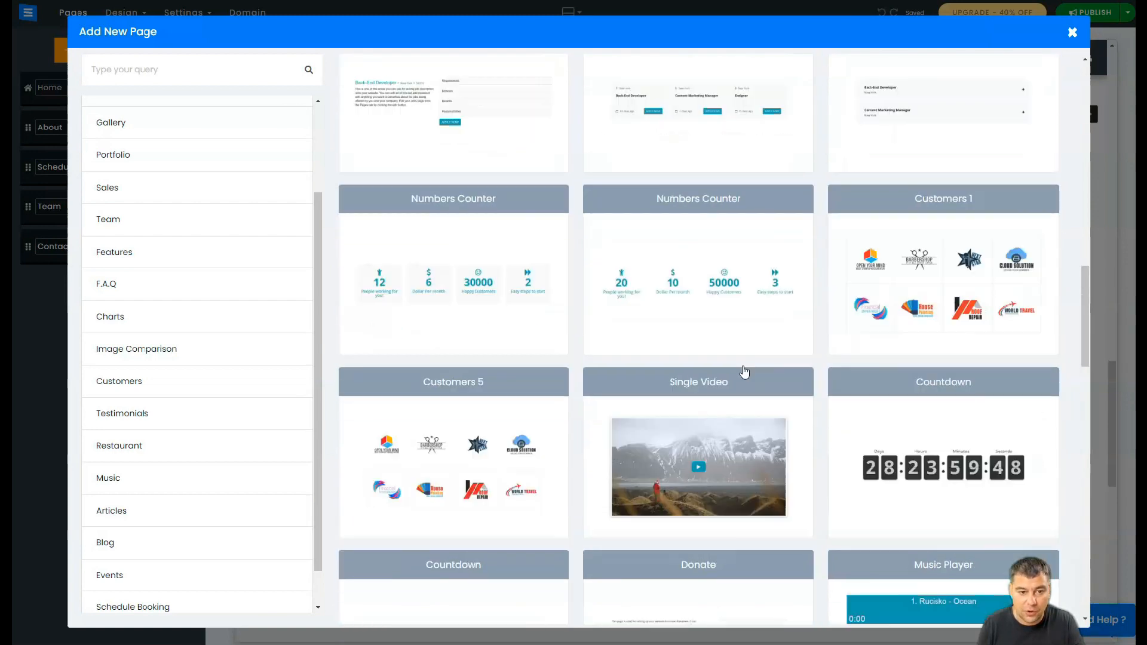
# Browse the new-page layouts by category, covering Portfolio, Sales, Team, Features, F.A.Q, Charts and Image Comparison
pyautogui.scroll(7, 744, 372)
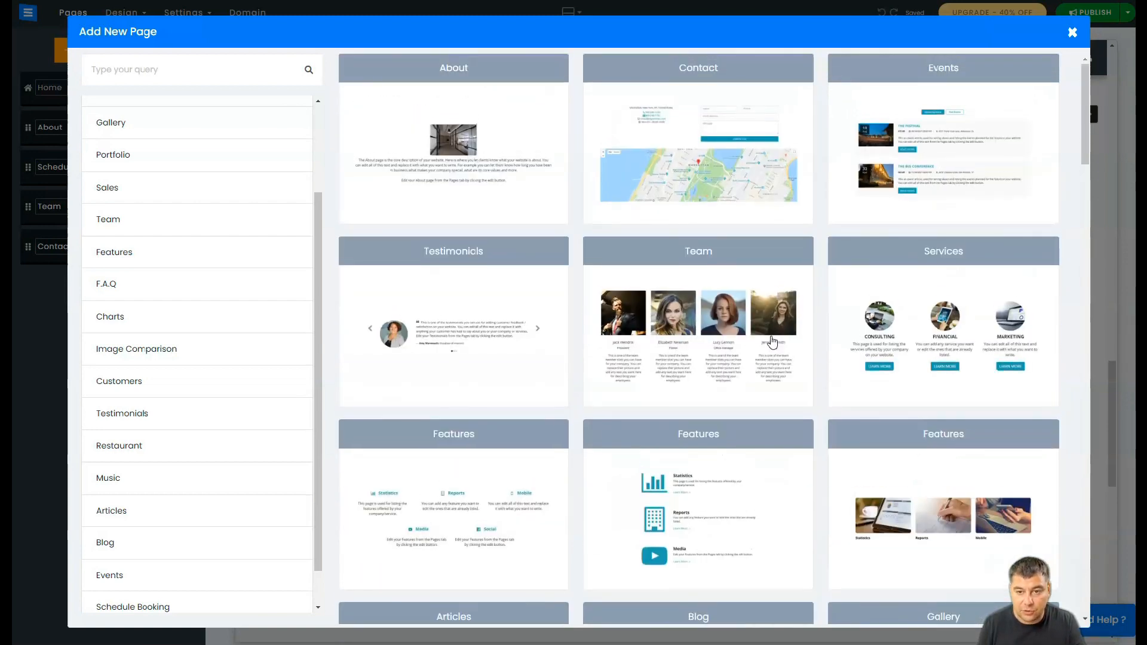
pyautogui.click(129, 158)
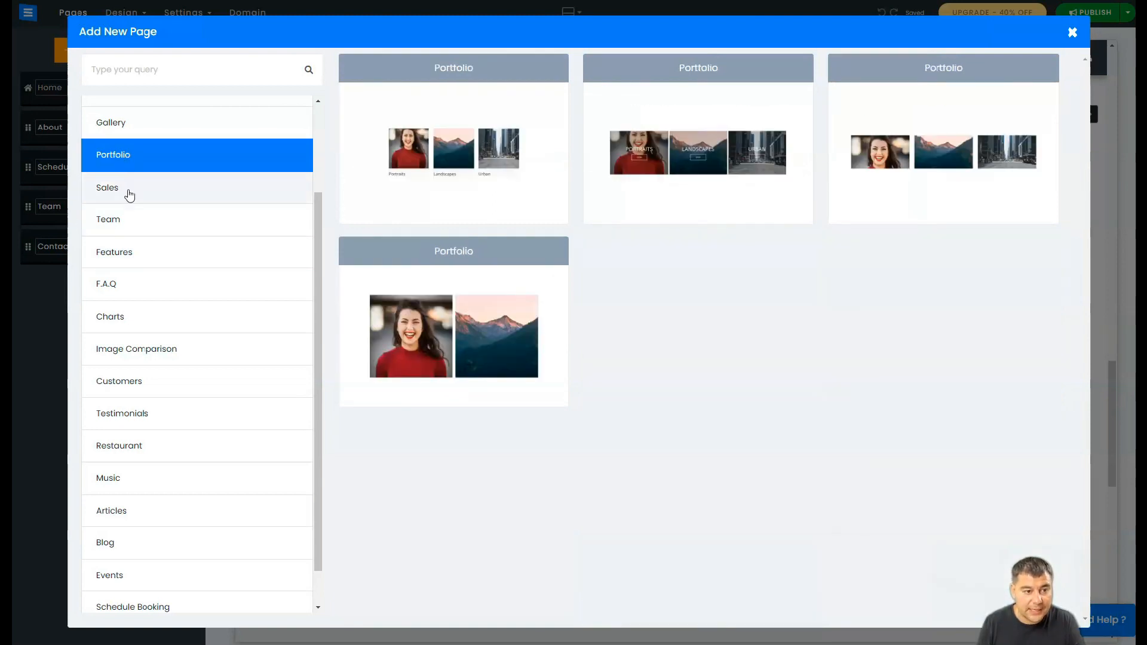
pyautogui.click(130, 195)
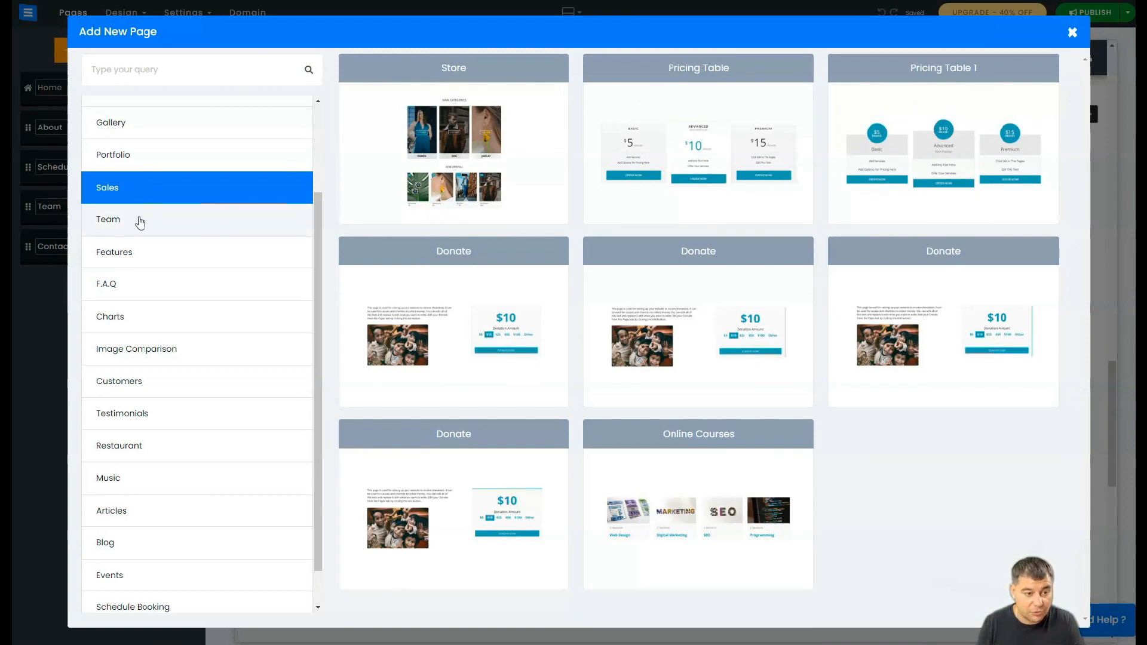
pyautogui.click(142, 224)
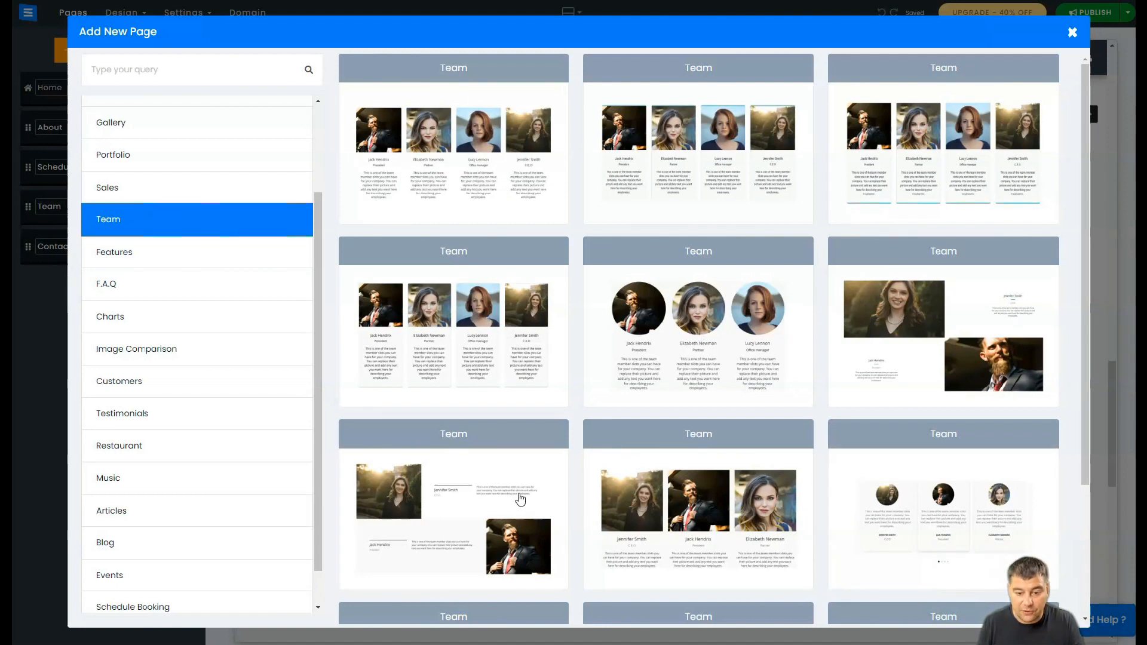
pyautogui.scroll(-3, 520, 500)
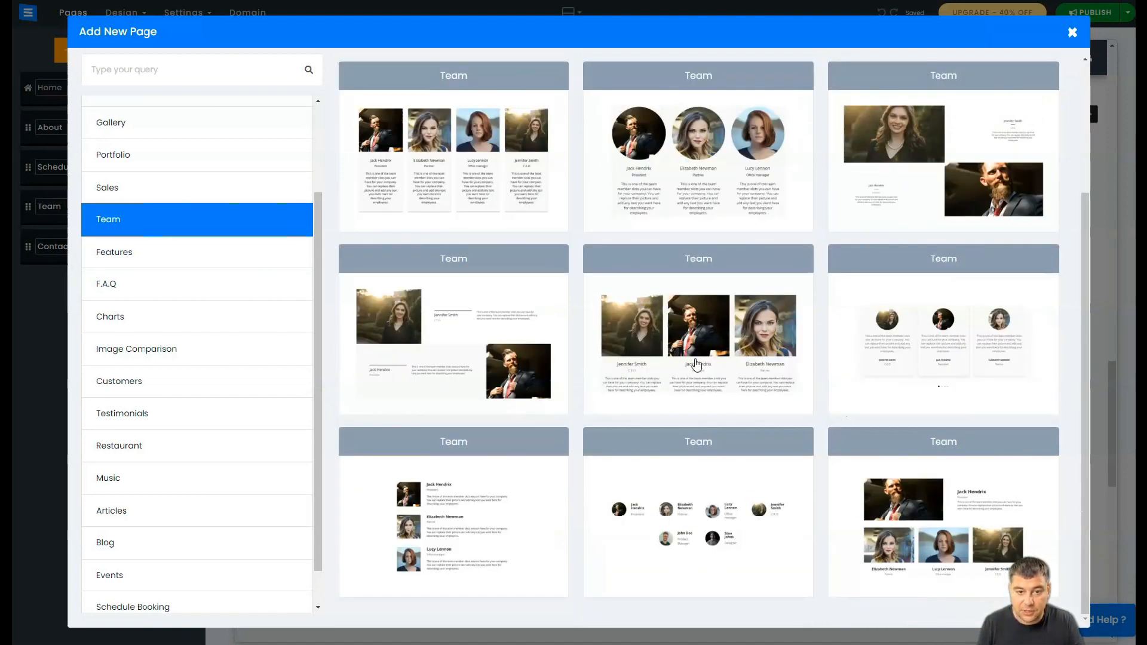
pyautogui.scroll(3, 697, 365)
pyautogui.click(112, 254)
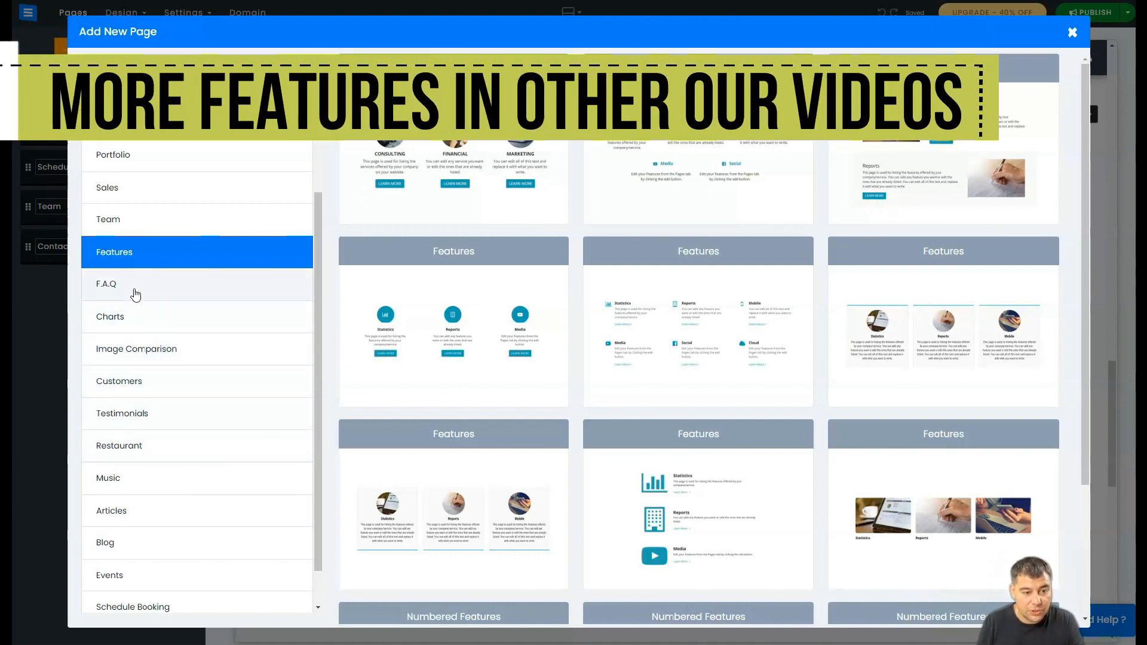
pyautogui.click(135, 294)
pyautogui.click(153, 321)
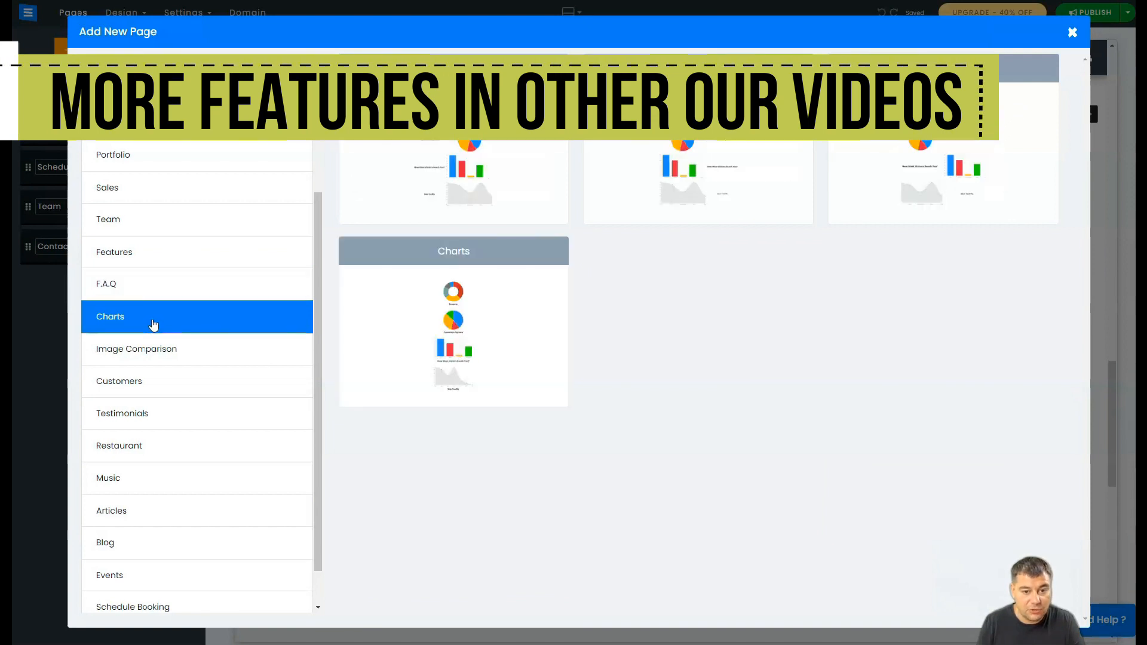
pyautogui.click(155, 357)
# Add a Testimonials page with three customer quote cards to the website and place it before Contact in the page order
pyautogui.click(163, 420)
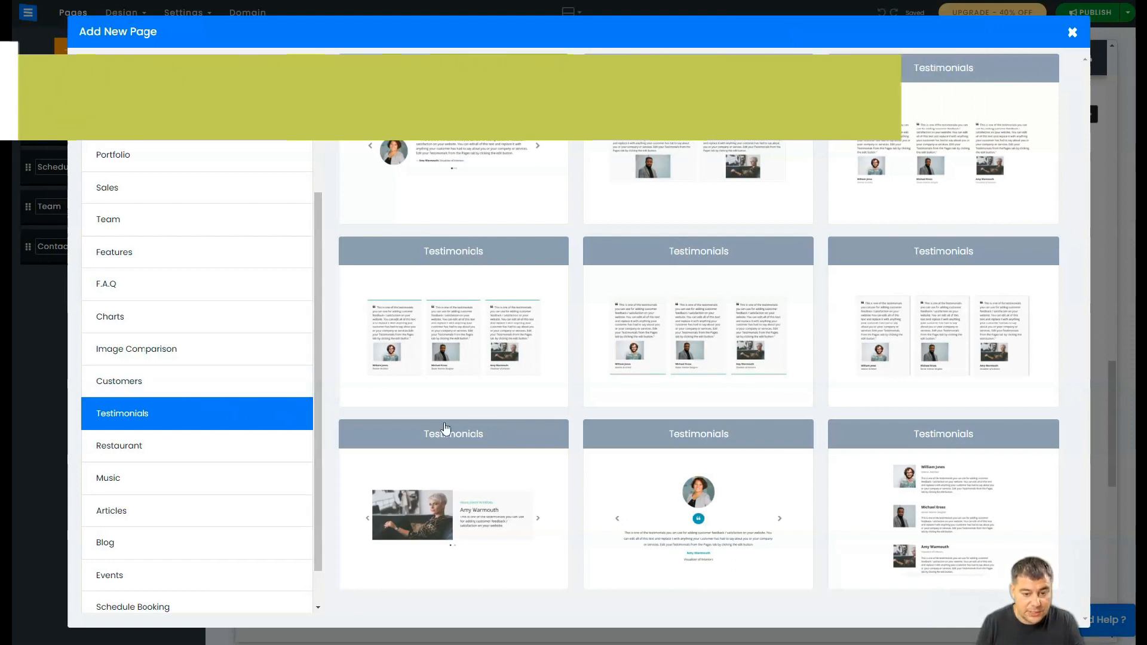
pyautogui.click(709, 285)
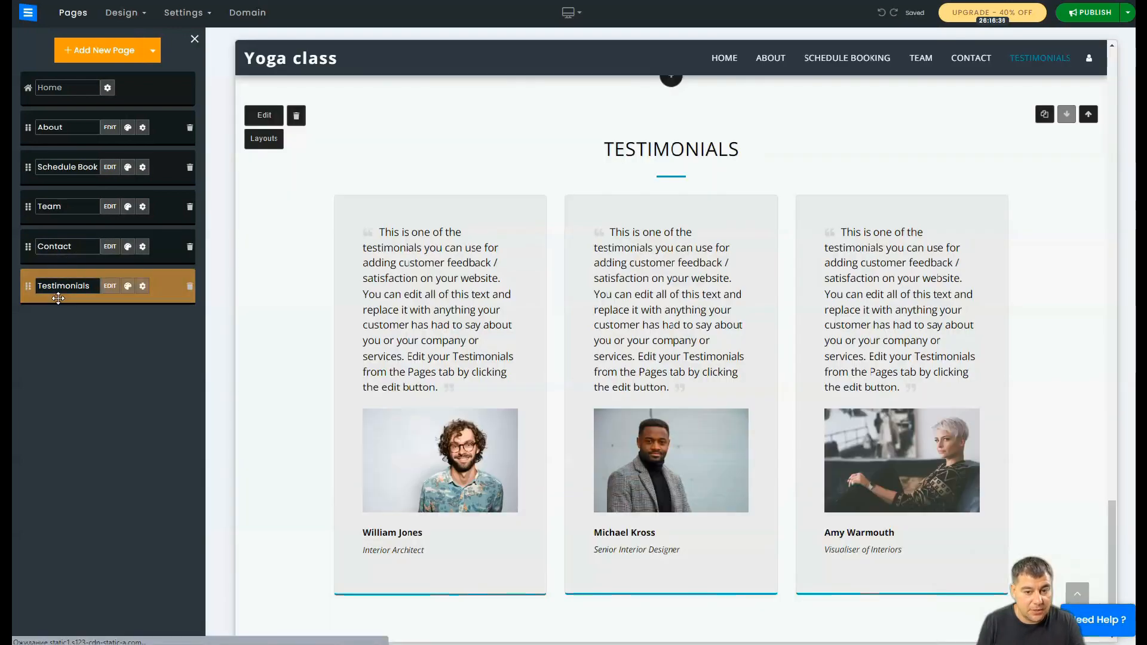
pyautogui.moveTo(30, 288); pyautogui.dragTo(28, 245)
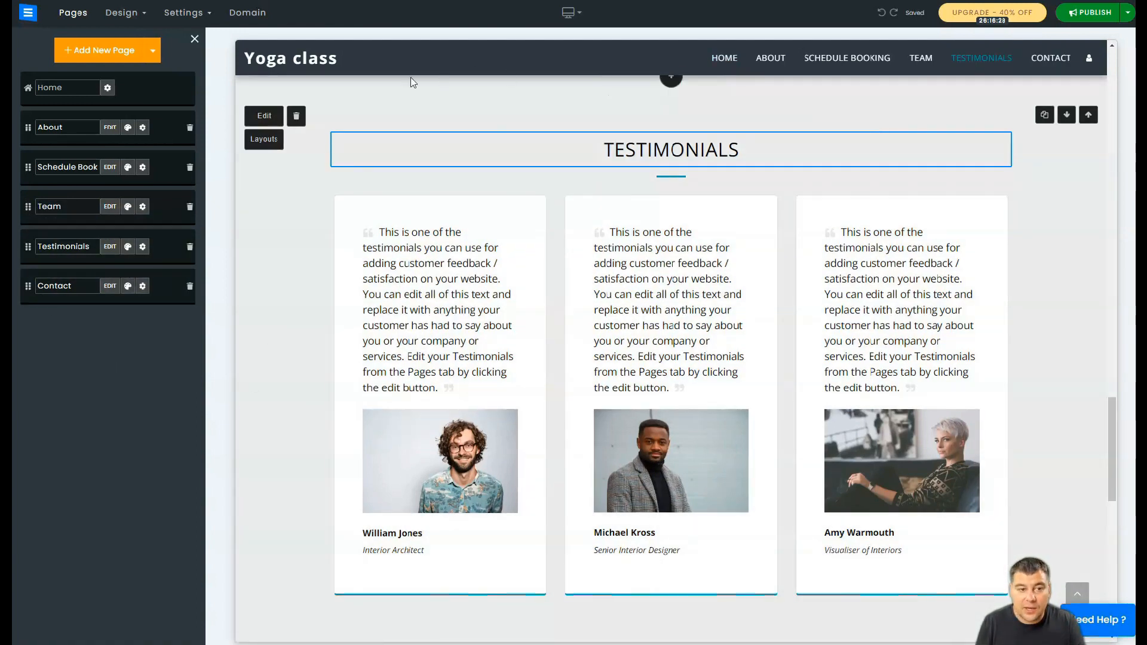
# Open the website's color schemes and bring the homepage hero section into view
pyautogui.click(132, 20)
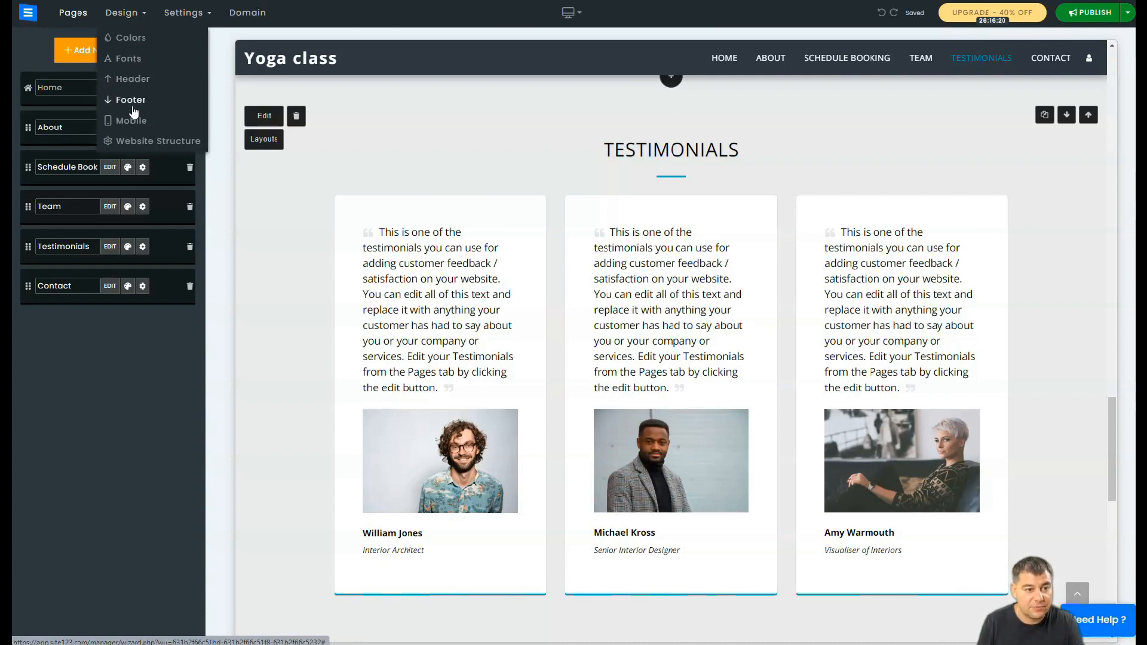
pyautogui.click(133, 42)
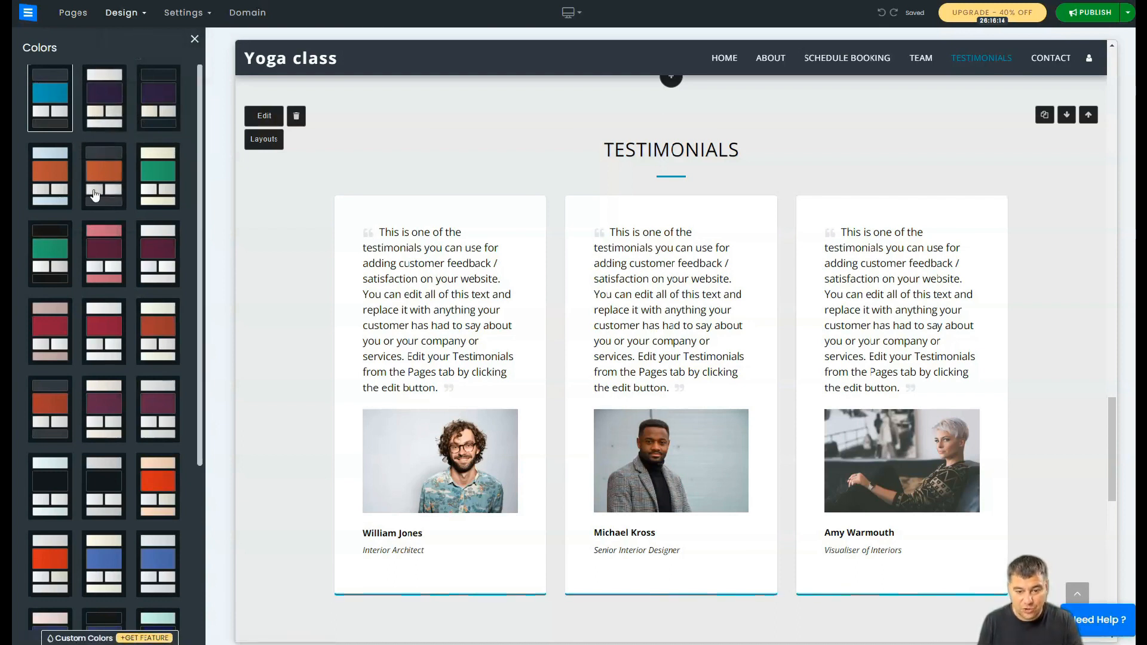
pyautogui.scroll(20, 469, 197)
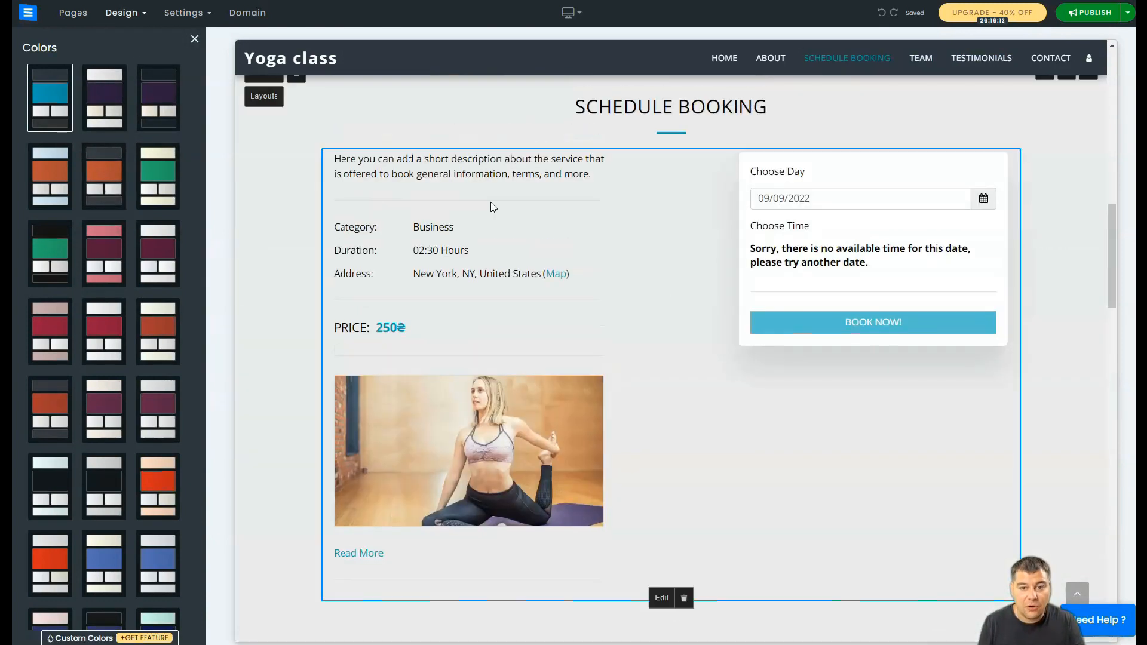
pyautogui.scroll(3, 521, 237)
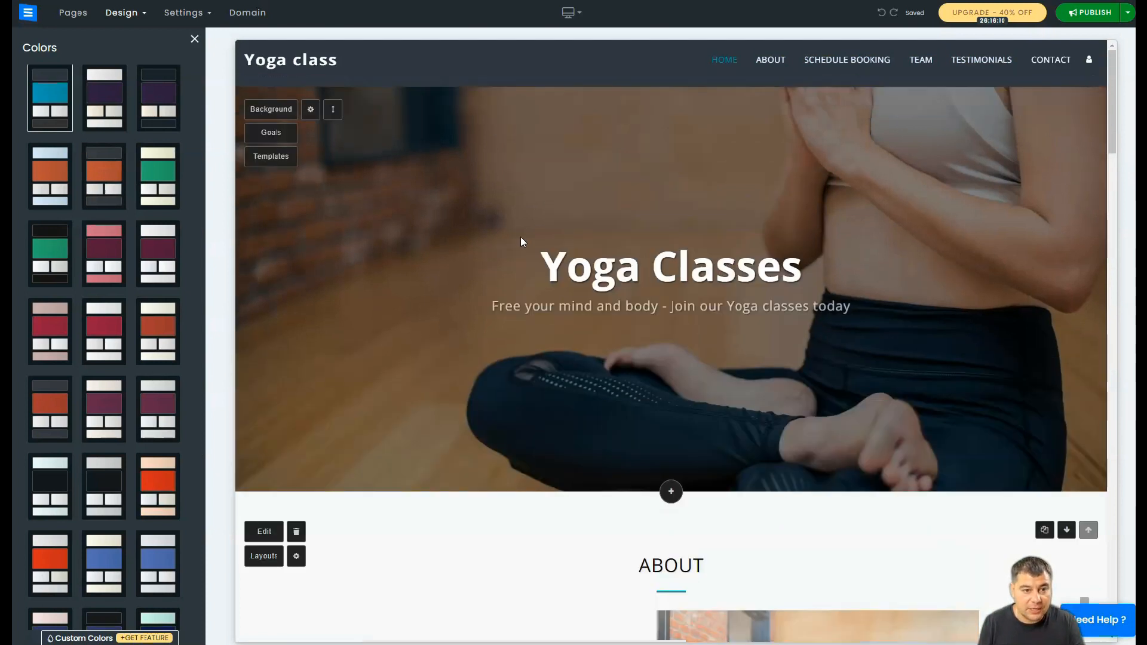
# Try the white-and-purple, black-and-green and grey-and-black color schemes and review them on the Schedule Booking and Team sections
pyautogui.click(103, 100)
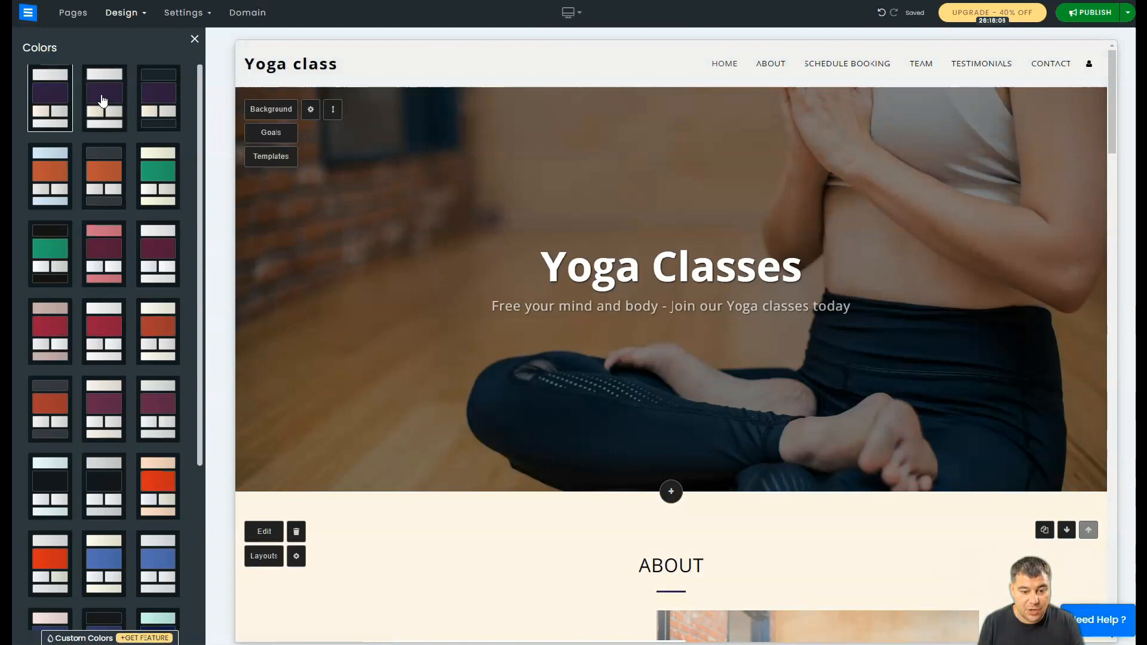
pyautogui.click(52, 256)
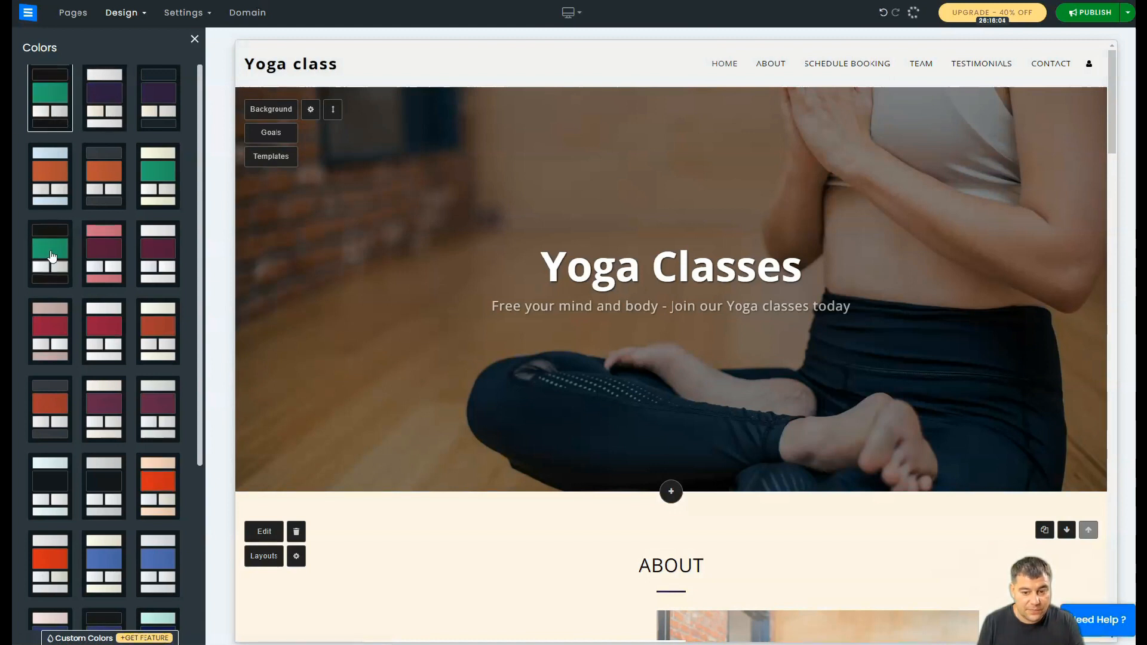
pyautogui.scroll(-3, 600, 318)
pyautogui.scroll(-10, 600, 318)
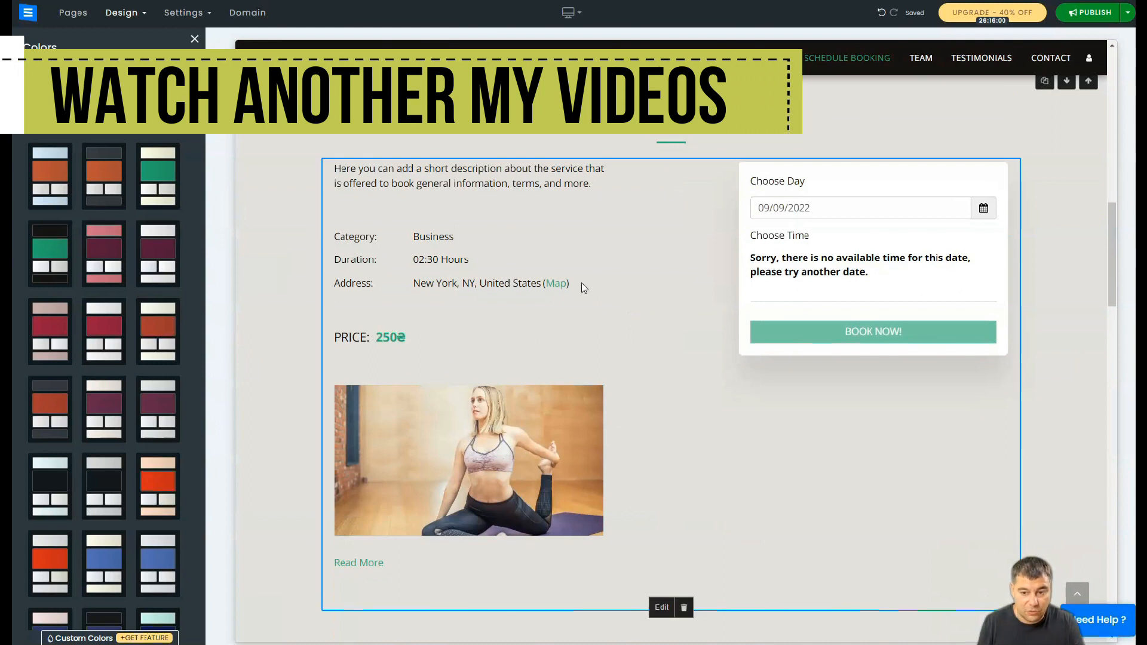
pyautogui.scroll(-3, 614, 292)
pyautogui.scroll(-3, 121, 312)
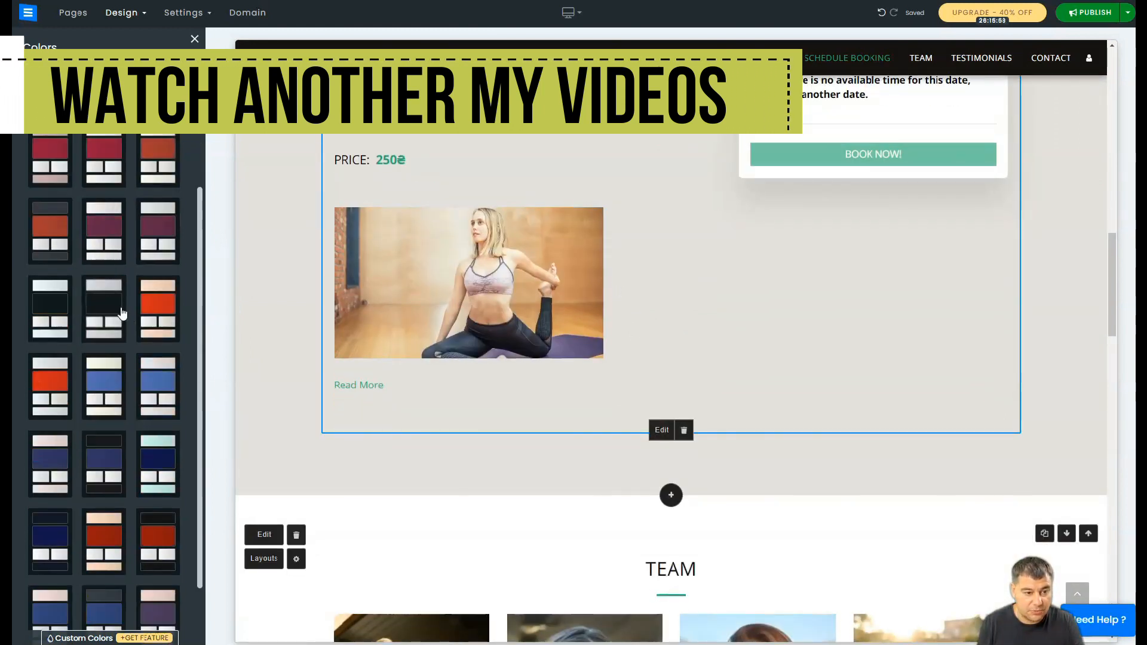
pyautogui.scroll(-5, 755, 309)
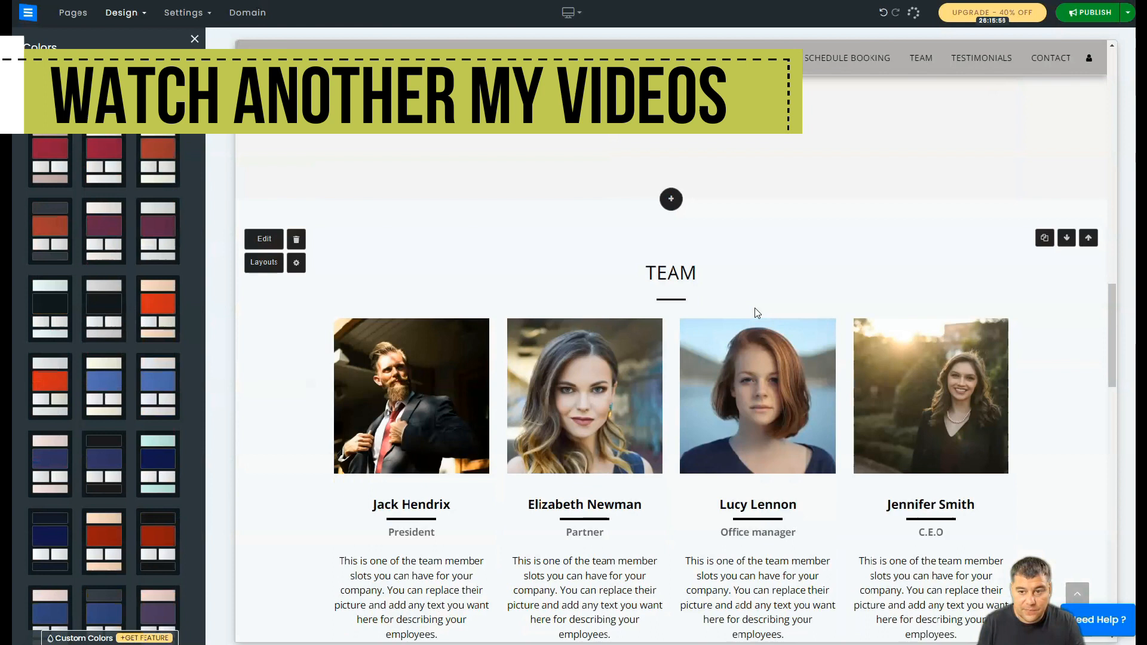
pyautogui.scroll(-1, 748, 323)
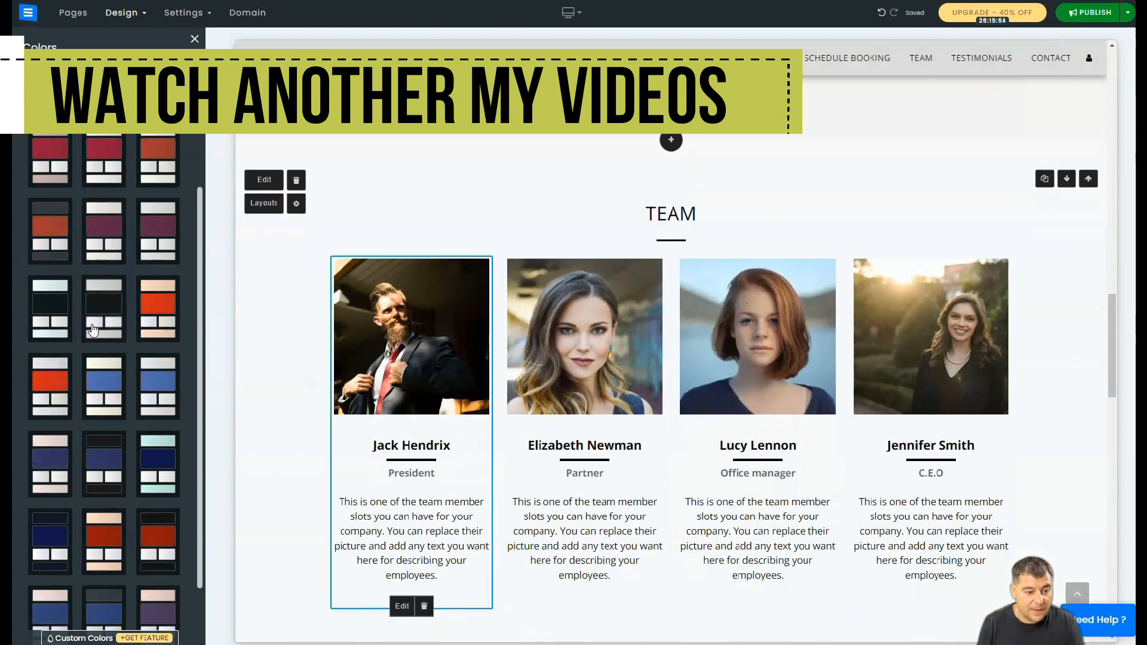
# Apply the black color scheme with navy accents to the website and close the color options
pyautogui.scroll(-1, 102, 311)
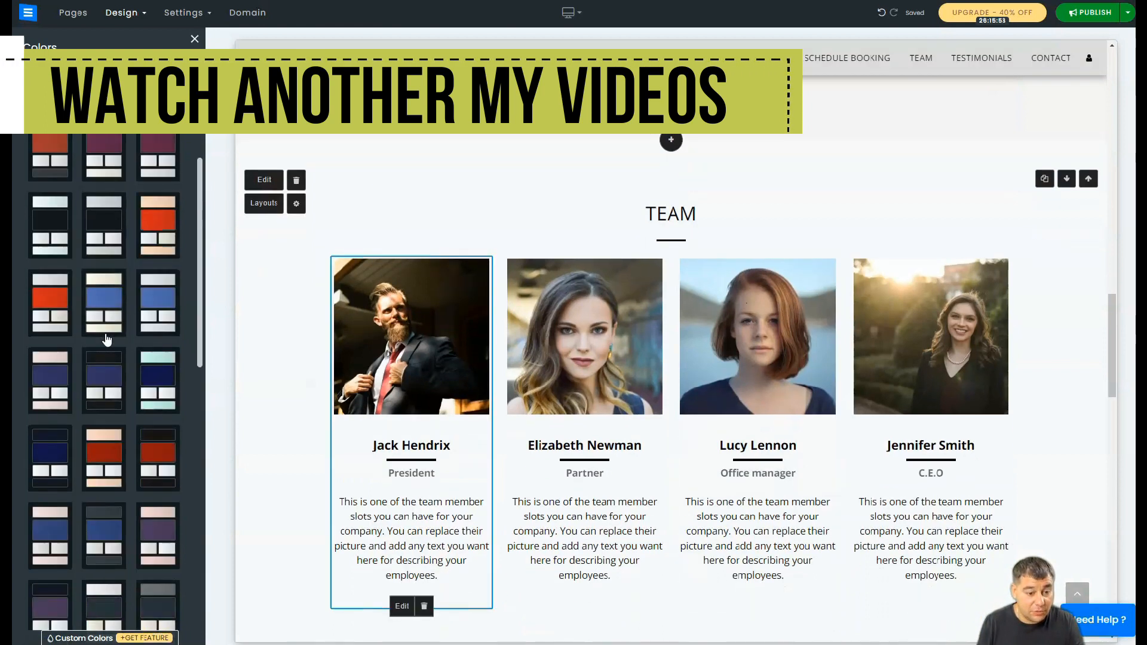
pyautogui.click(104, 389)
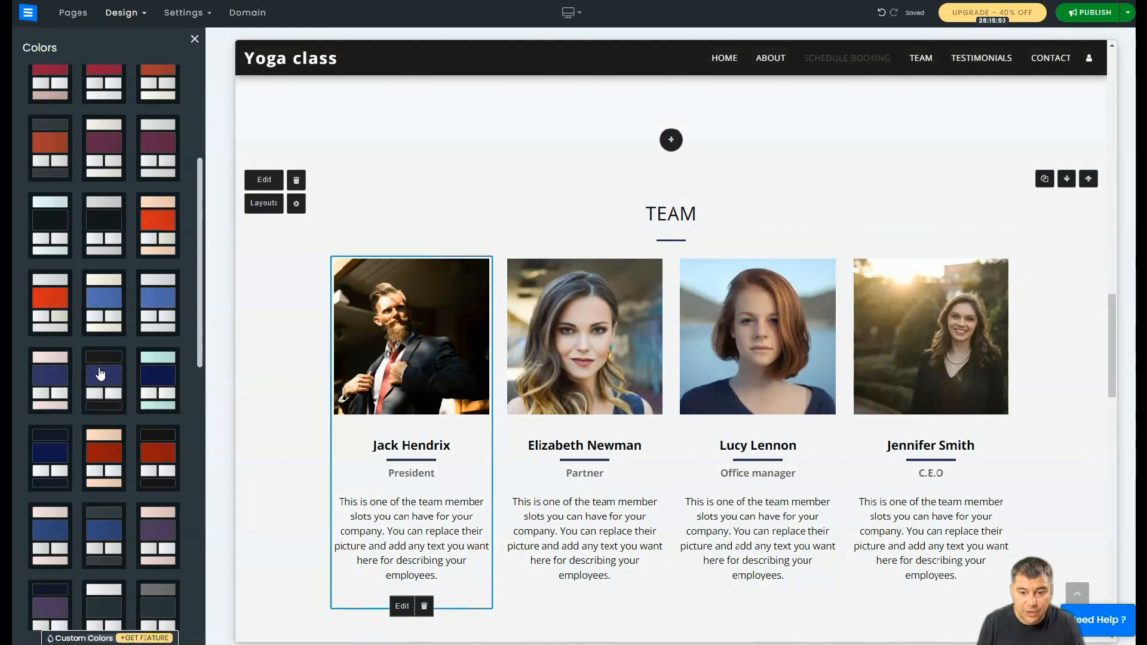
pyautogui.scroll(15, 520, 279)
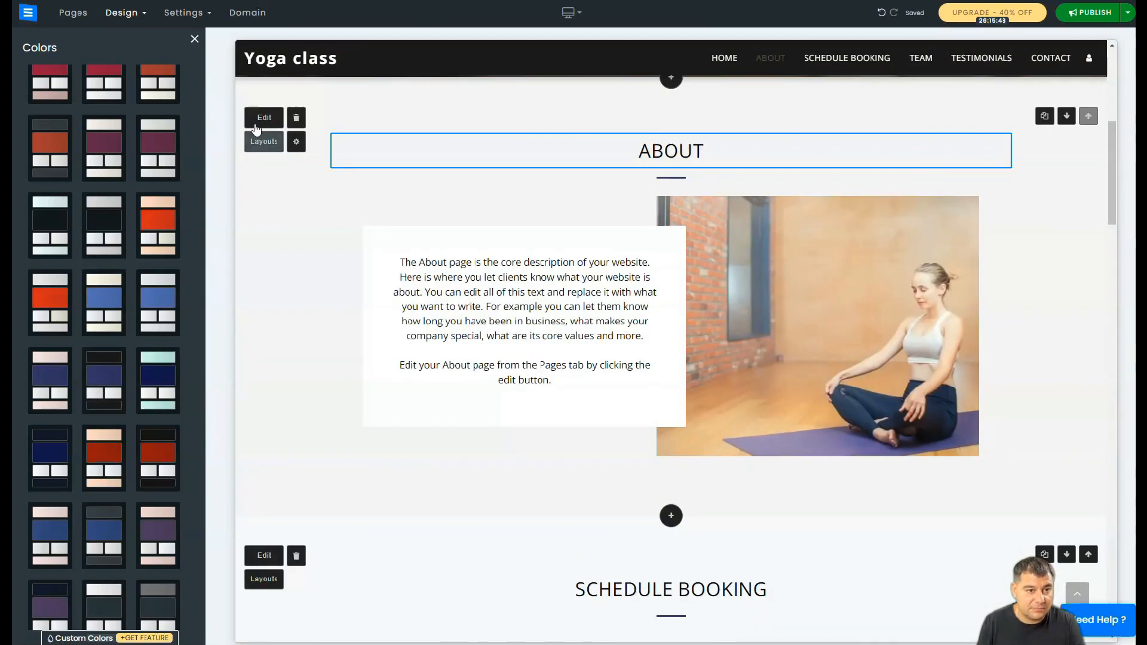
pyautogui.click(194, 40)
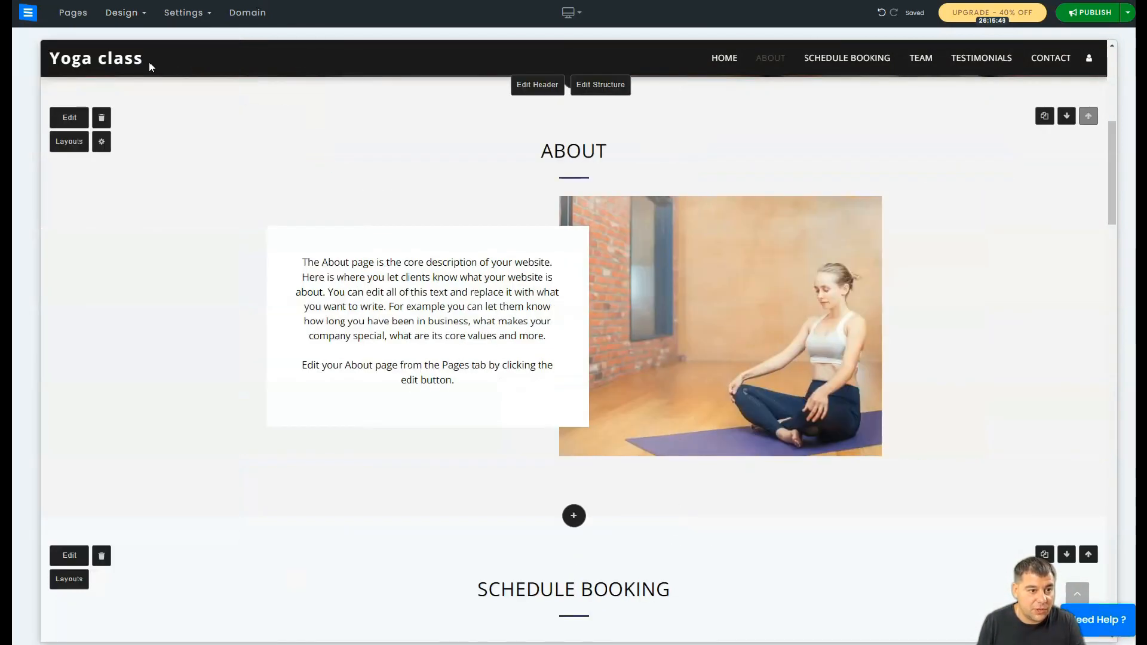
pyautogui.scroll(5, 183, 210)
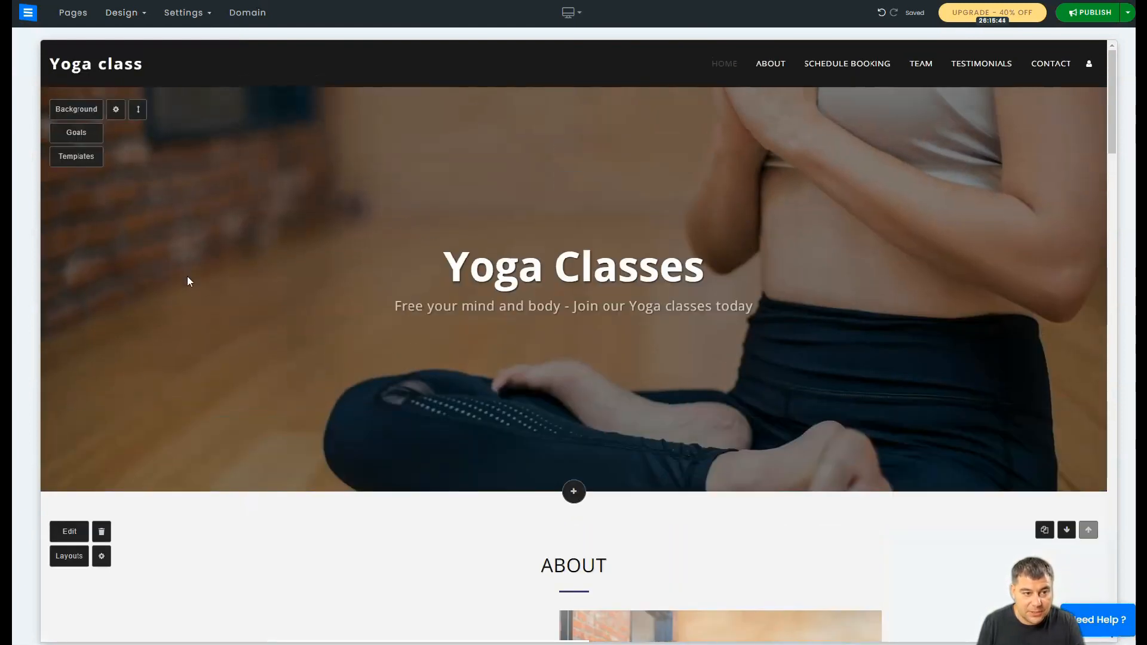
# Preview the Cardo with Libre Franklin font pair and set the website fonts to Oswald with EB Garamond
pyautogui.click(144, 16)
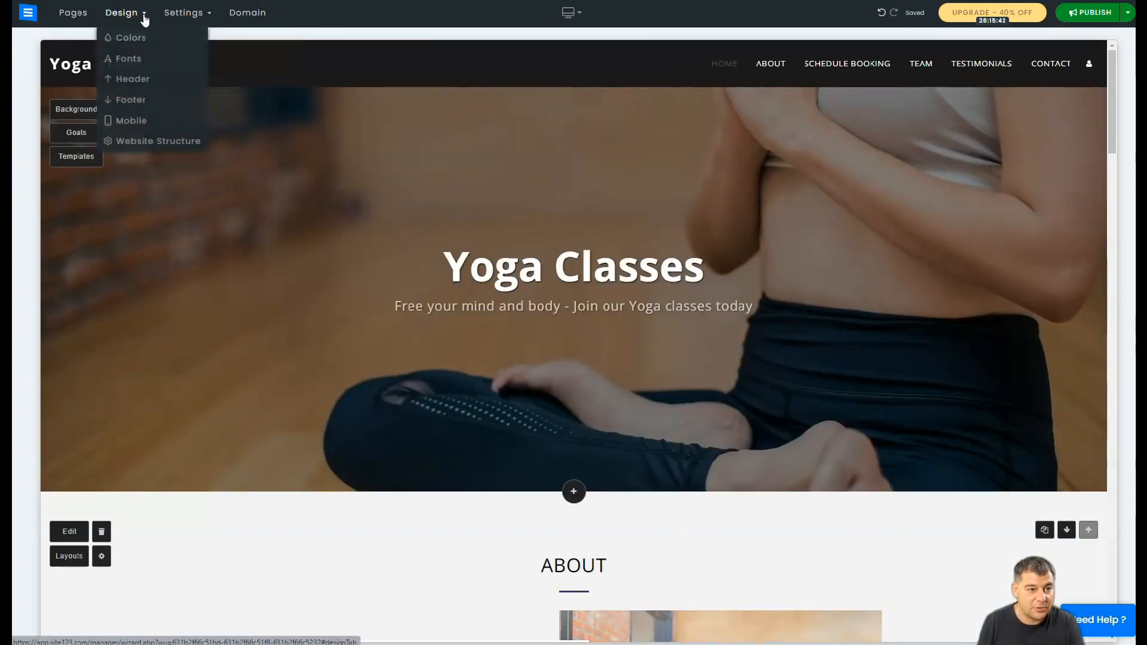
pyautogui.click(123, 62)
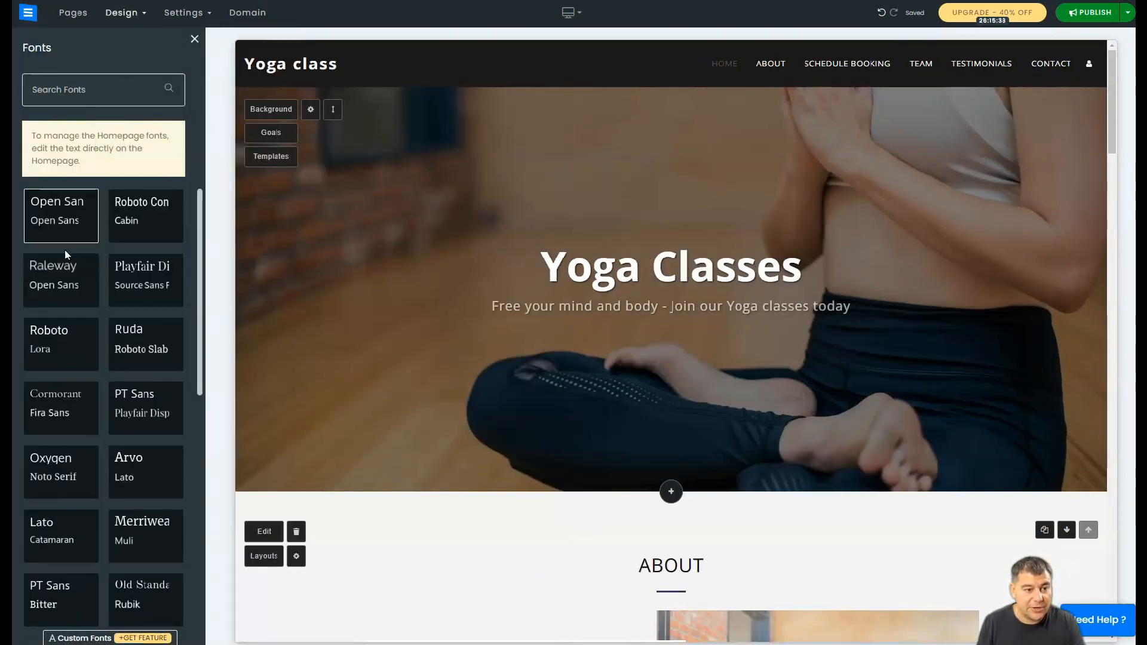
pyautogui.scroll(-10, 94, 339)
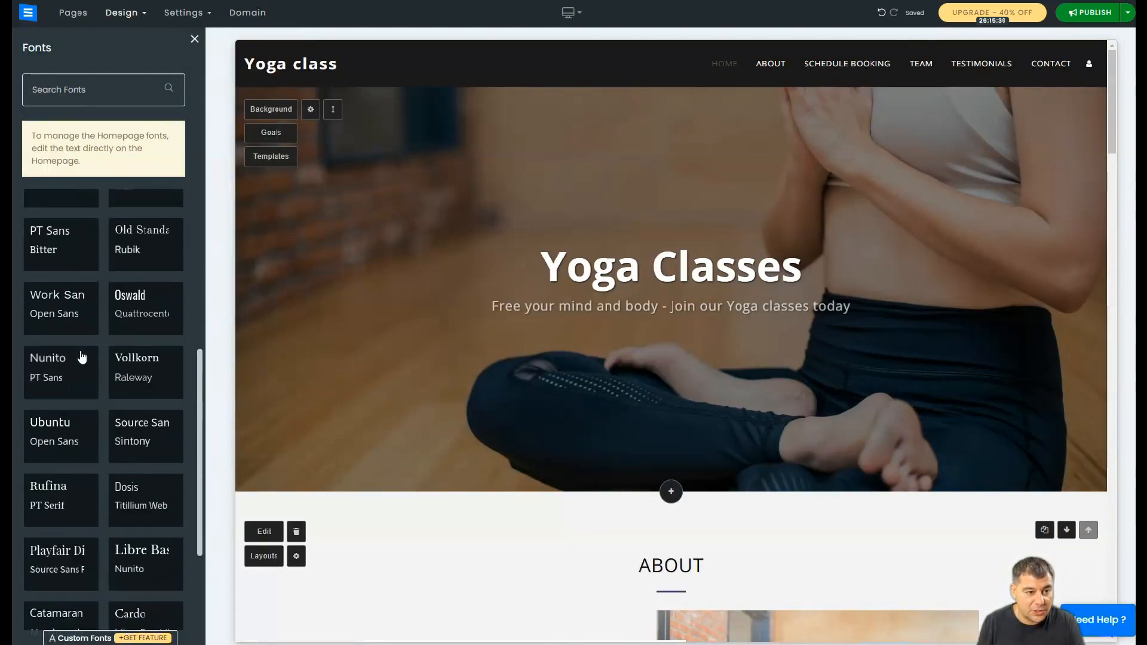
pyautogui.scroll(-3, 78, 353)
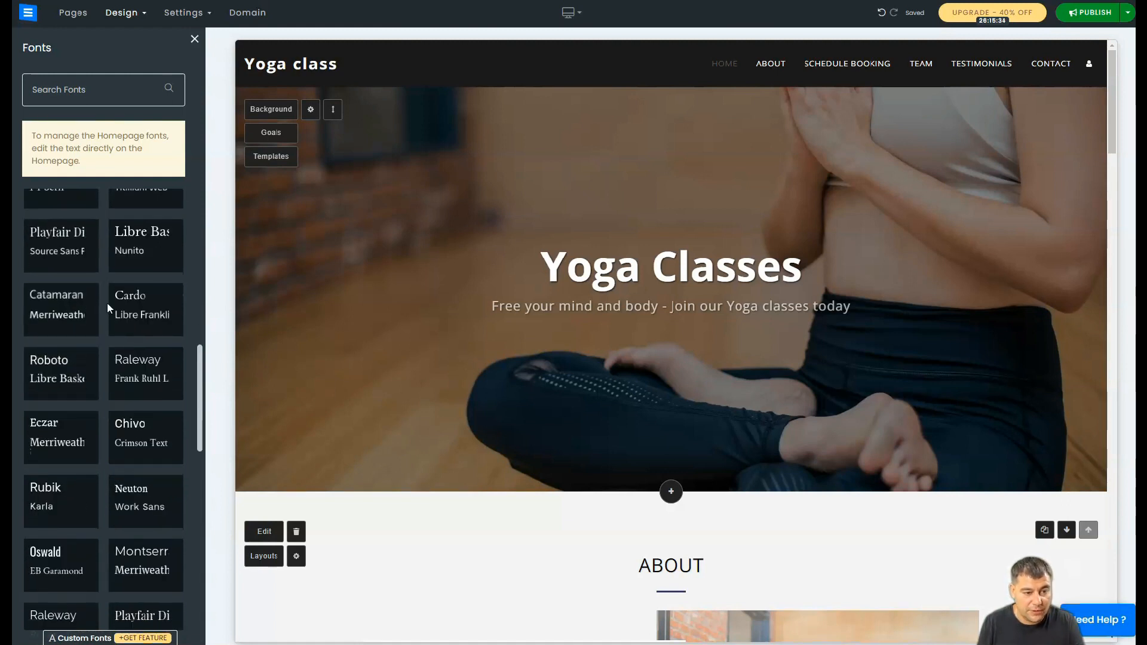
pyautogui.click(135, 312)
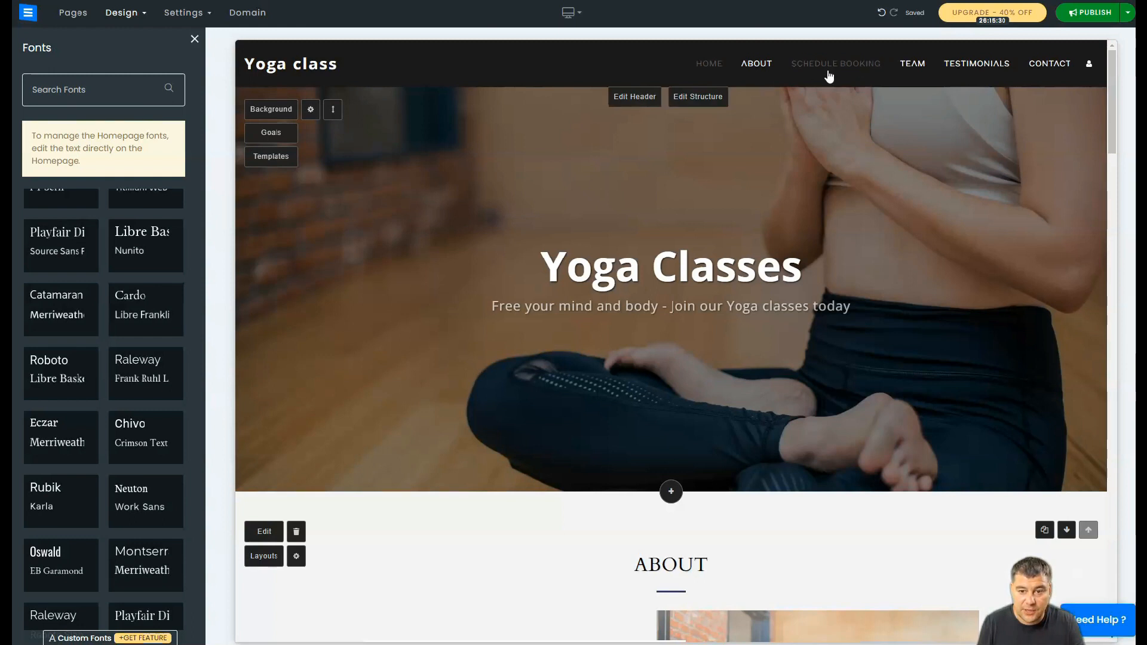
pyautogui.scroll(-1, 95, 382)
pyautogui.scroll(-3, 71, 450)
pyautogui.click(72, 449)
# Show the phone numbers and the email in the website header
pyautogui.click(128, 12)
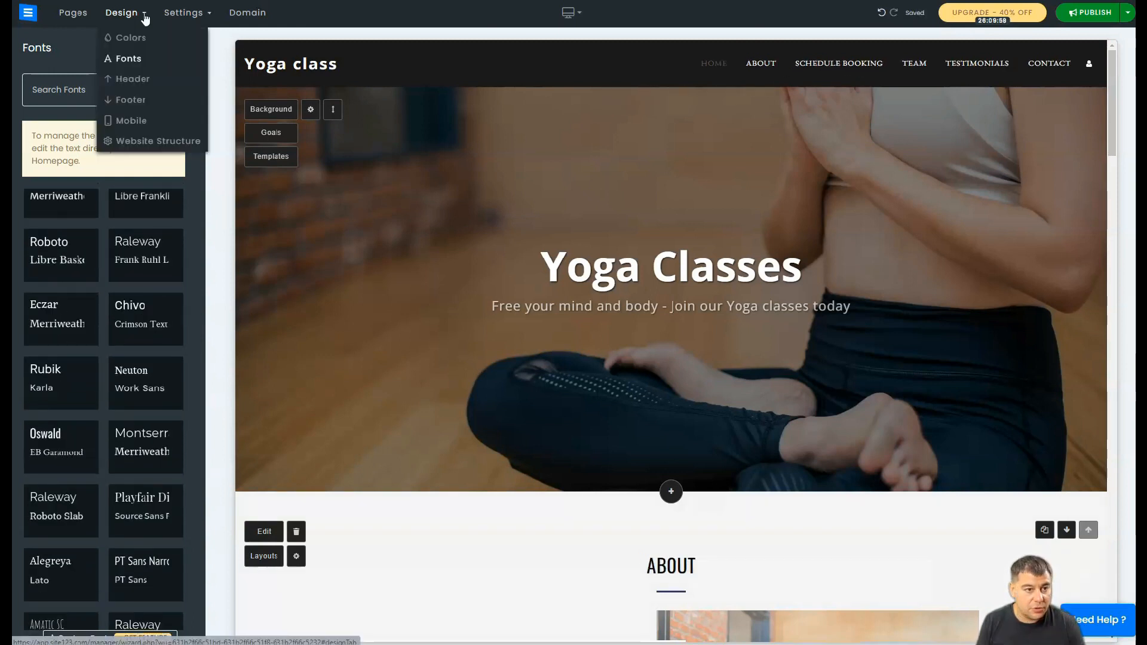
pyautogui.click(131, 84)
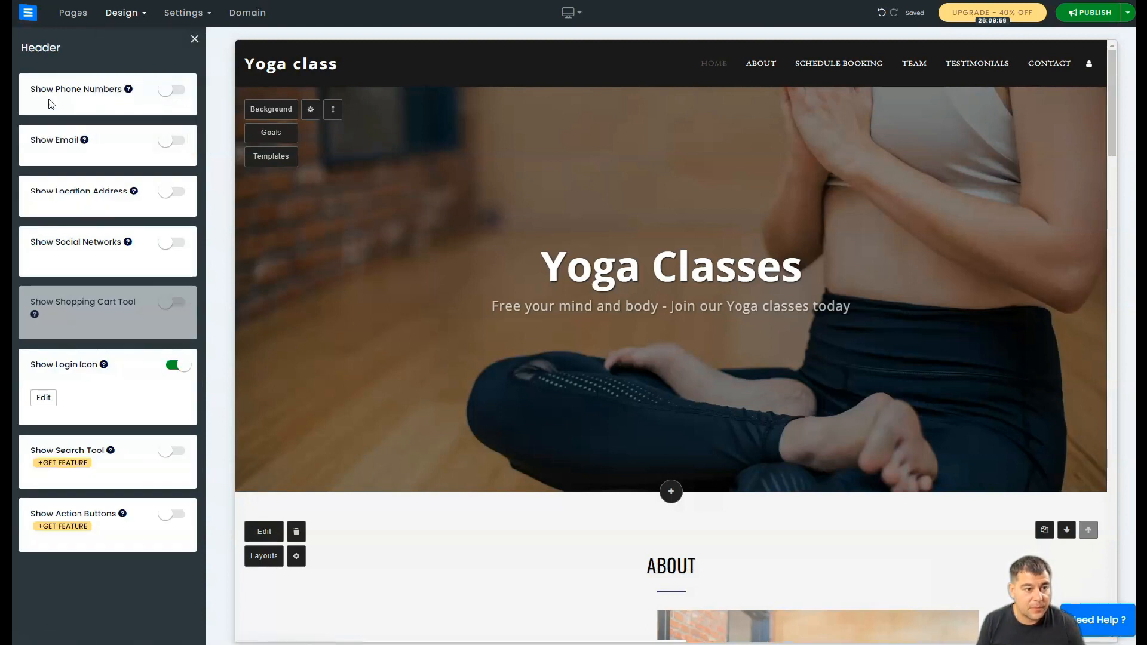
pyautogui.click(171, 90)
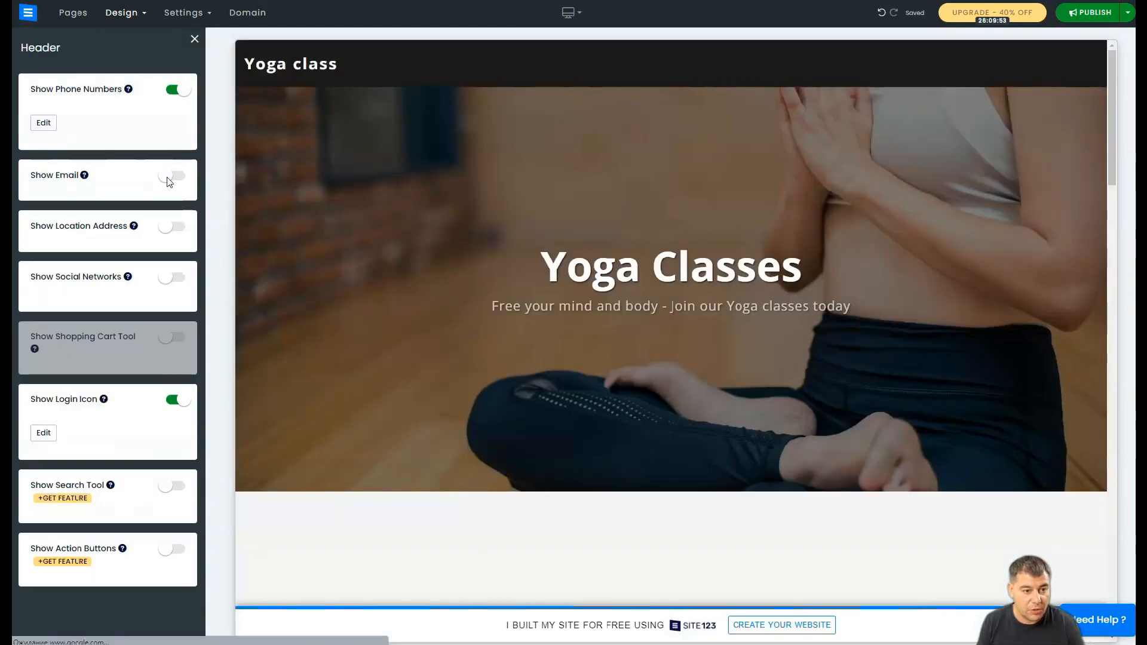
pyautogui.click(170, 181)
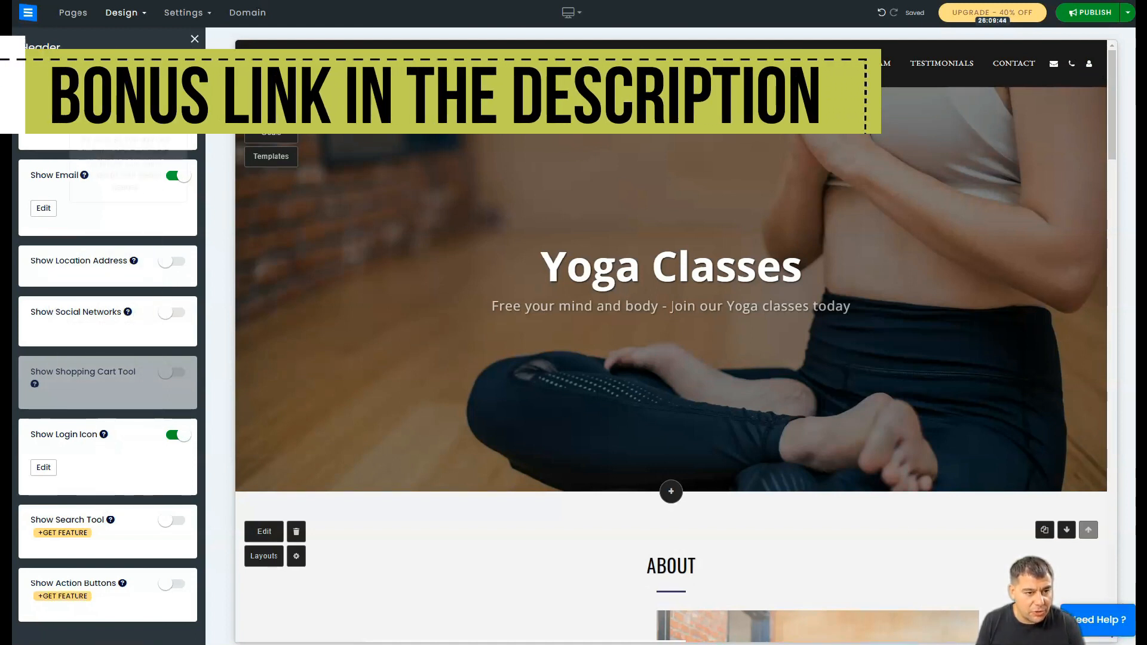
pyautogui.moveTo(141, 13)
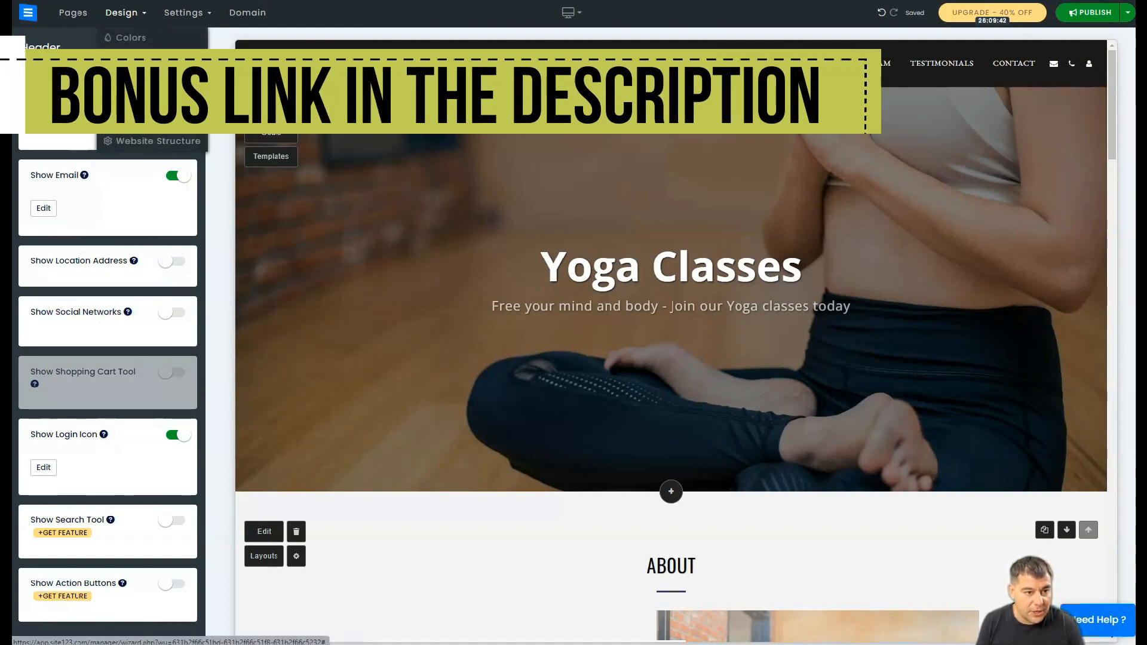
# Review the website's footer options and close them
pyautogui.click(139, 100)
pyautogui.moveTo(141, 20)
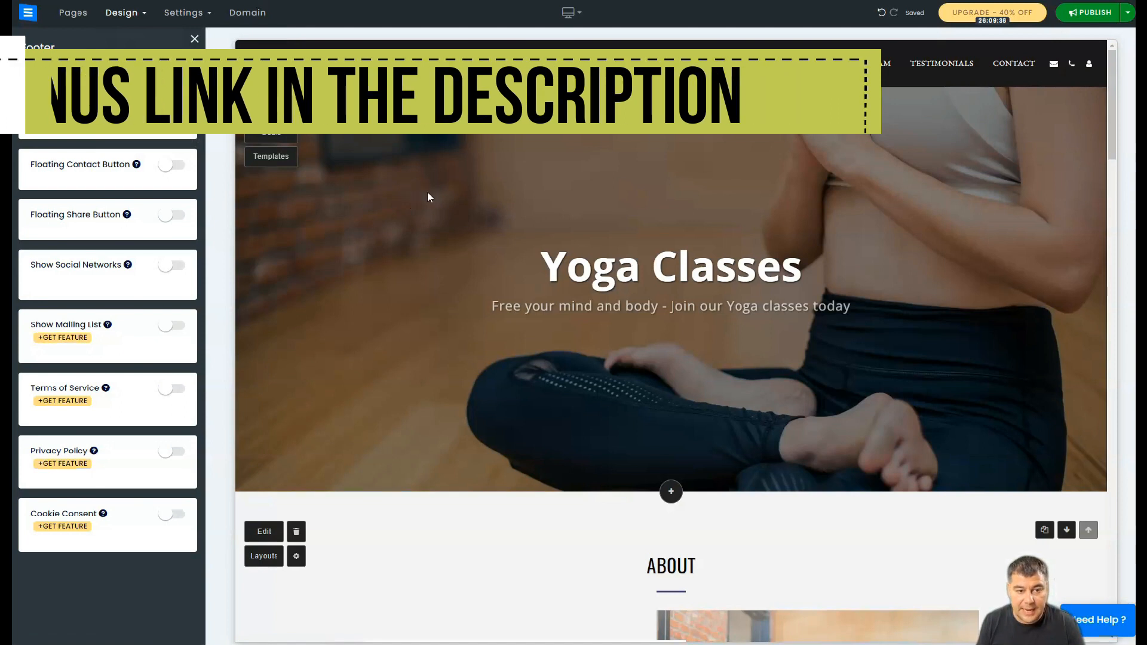
pyautogui.click(194, 39)
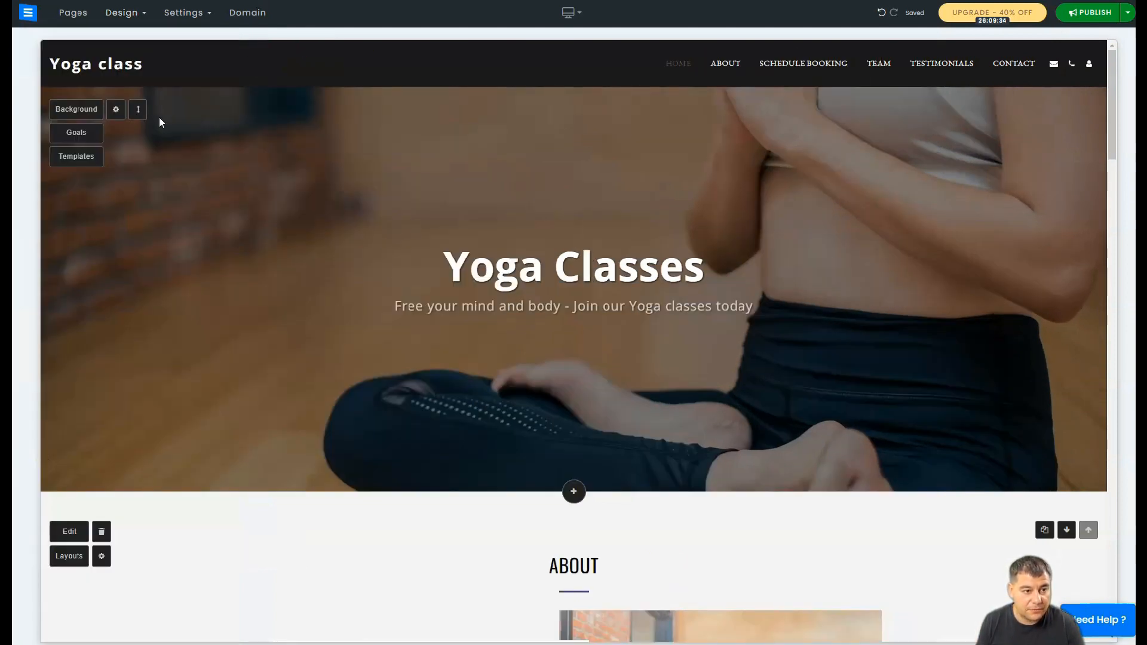
# Search the background images for "yoga" and set the homepage background to the silhouette of a yoga pose at sunset
pyautogui.click(71, 111)
pyautogui.click(78, 157)
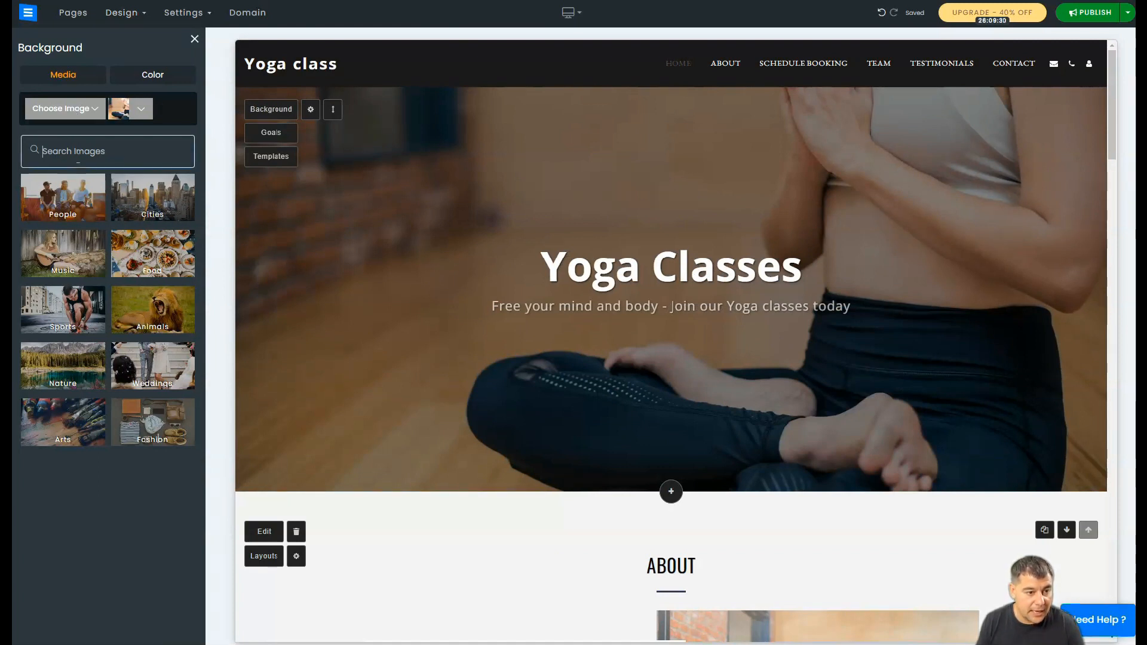
pyautogui.write('yoga')
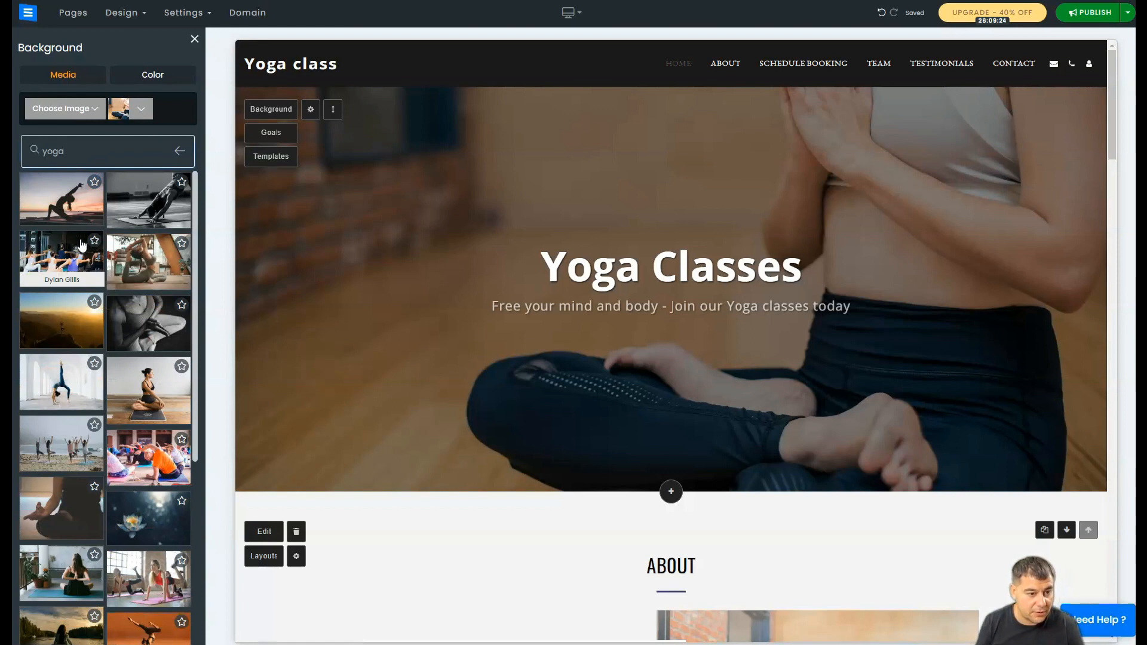
pyautogui.click(58, 199)
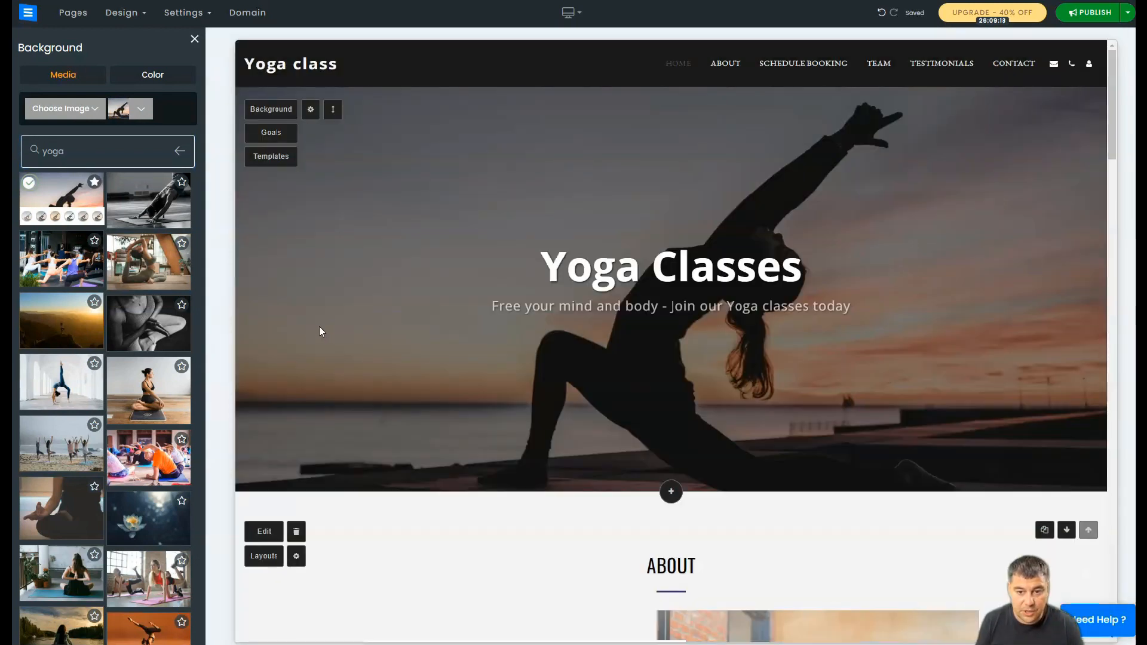
# Enlarge the text size of the "Yoga Classes" heading on the homepage
pyautogui.click(610, 257)
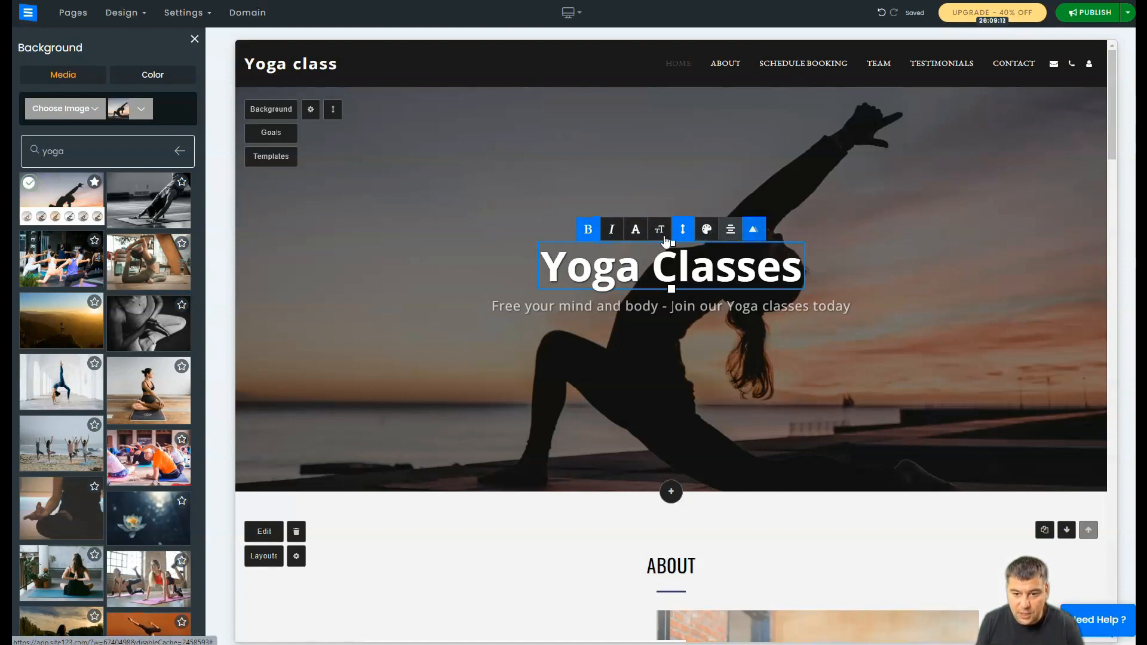
pyautogui.click(661, 237)
pyautogui.moveTo(666, 127); pyautogui.dragTo(679, 197)
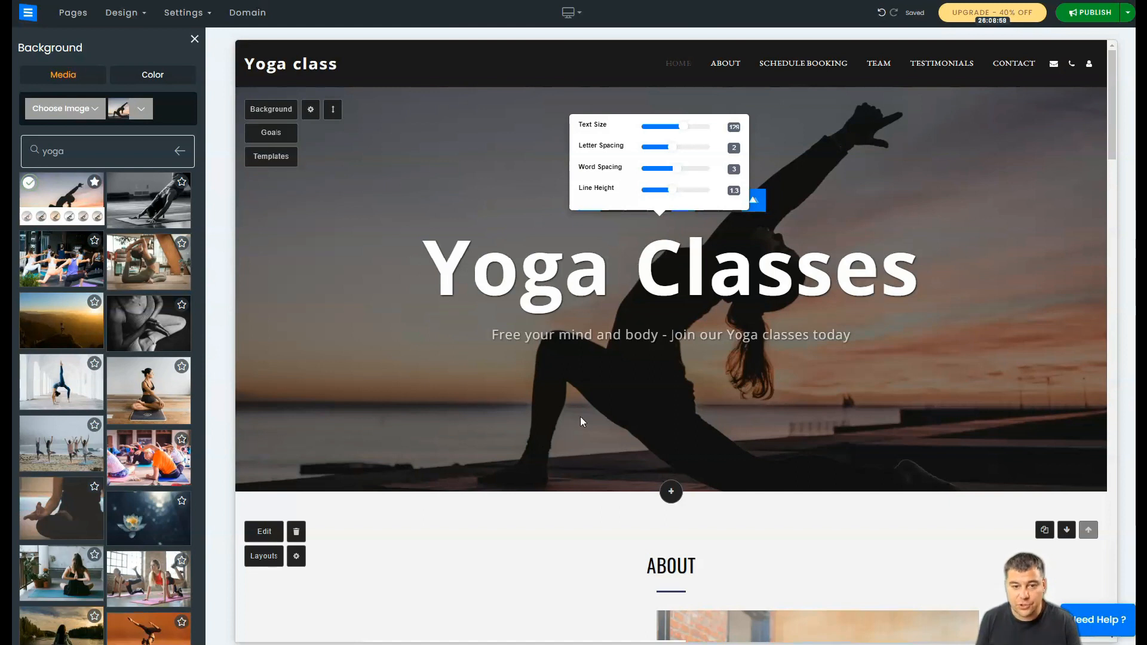
# Replace the About section's image with the "yoga" library photo of a woman in black sitting cross-legged on a mat, and save
pyautogui.scroll(-4, 572, 363)
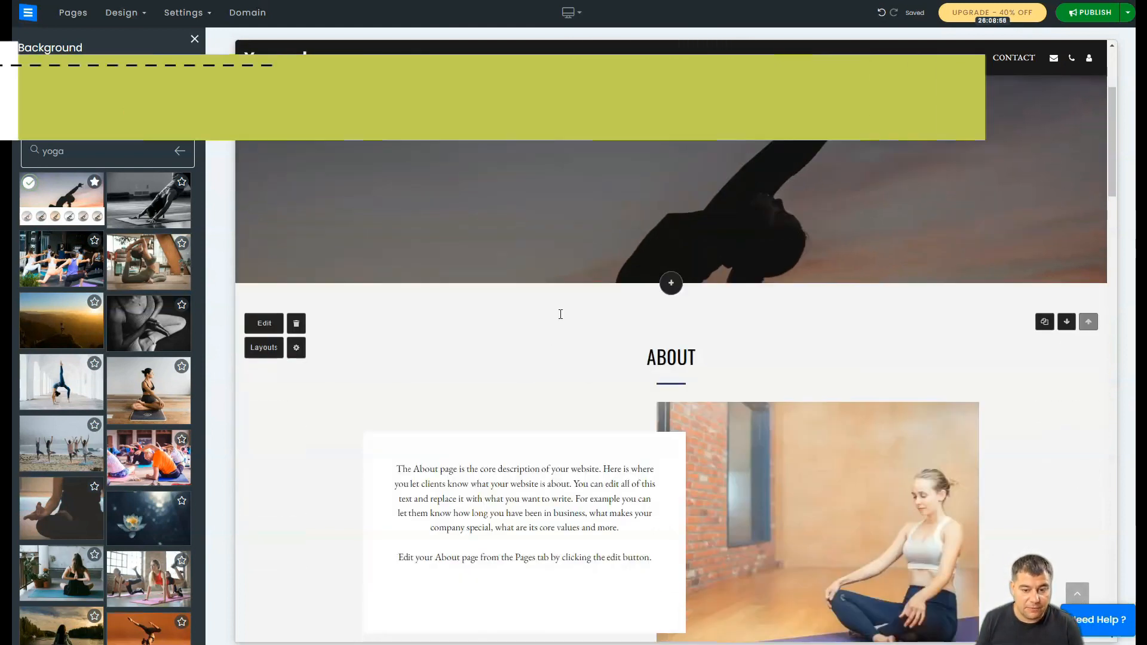
pyautogui.scroll(-1, 536, 276)
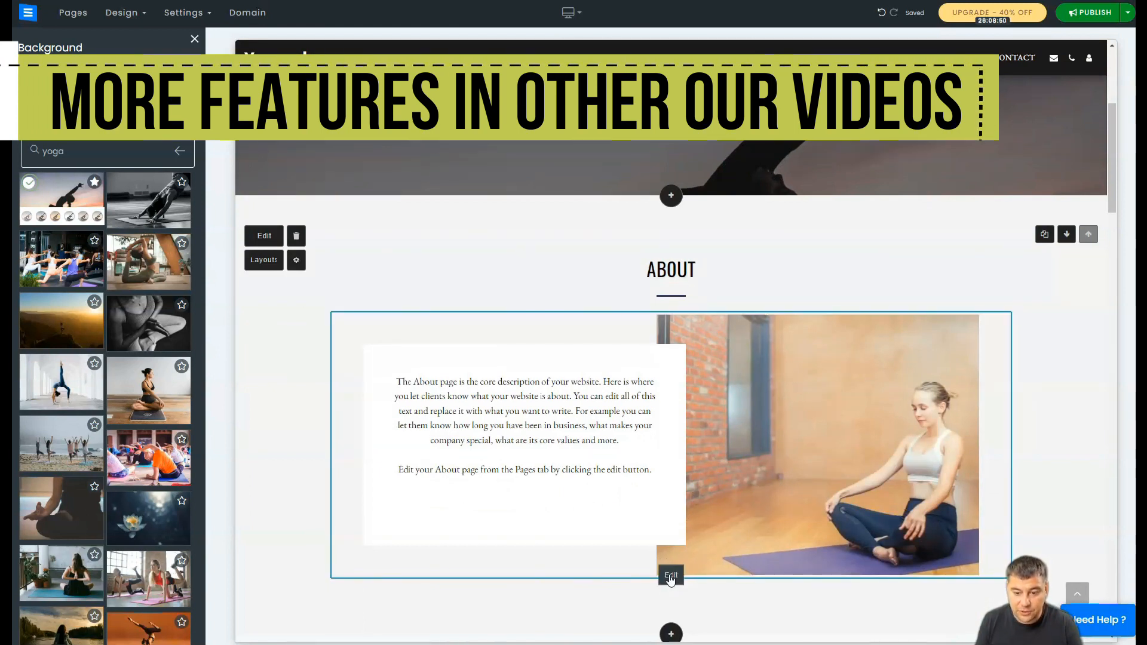
pyautogui.click(671, 577)
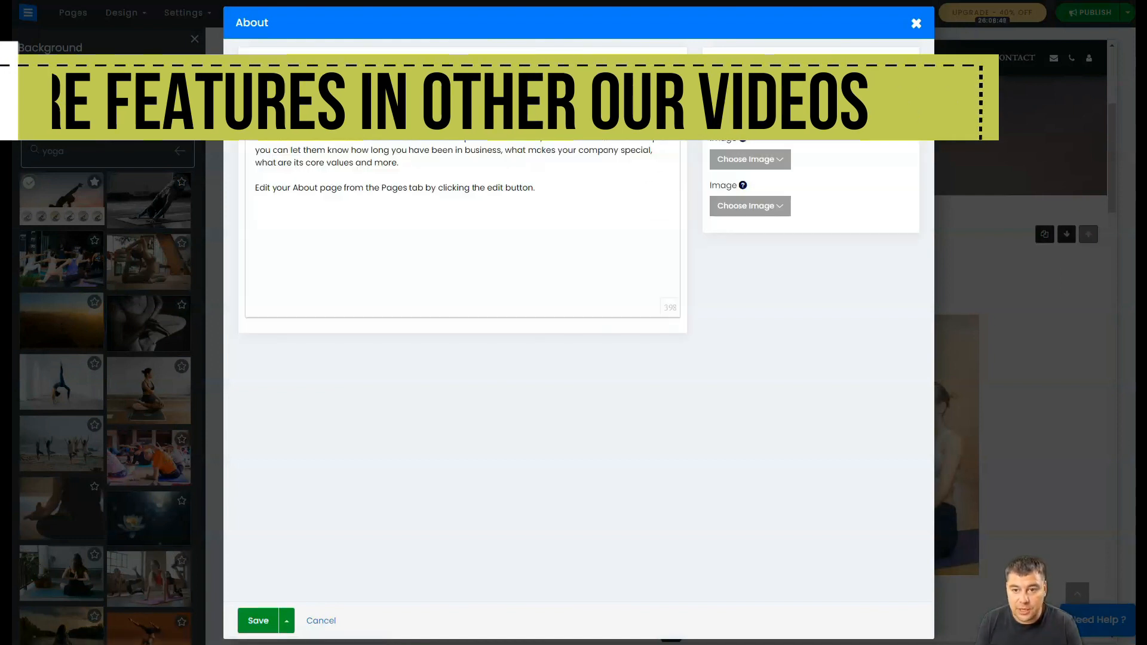
pyautogui.click(752, 112)
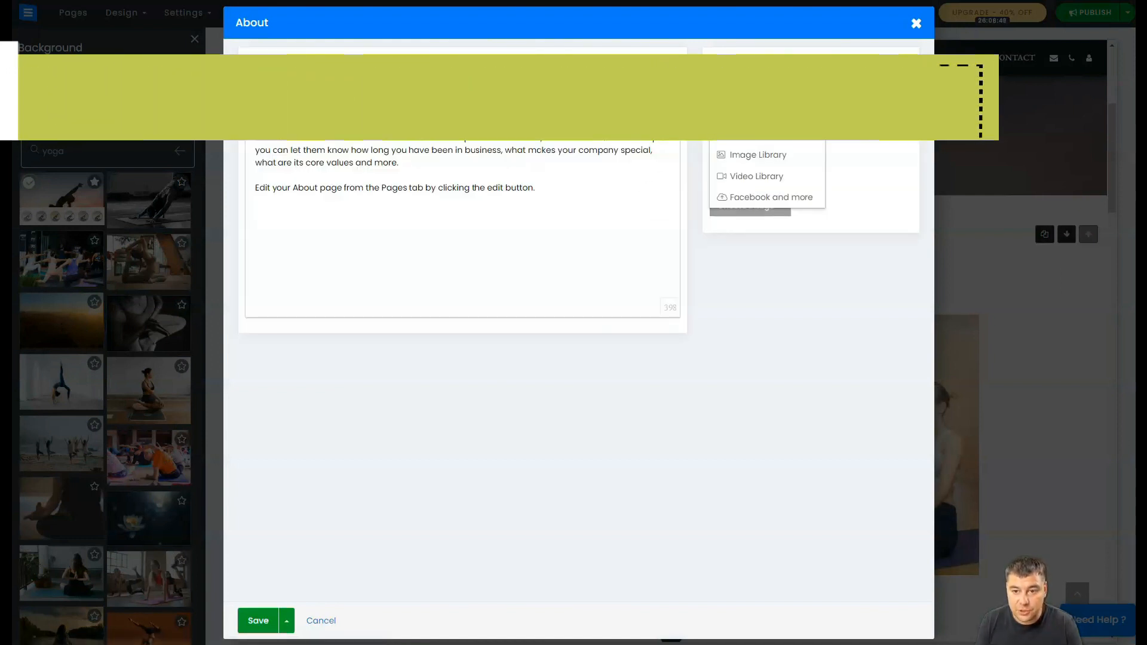
pyautogui.click(765, 154)
pyautogui.click(406, 72)
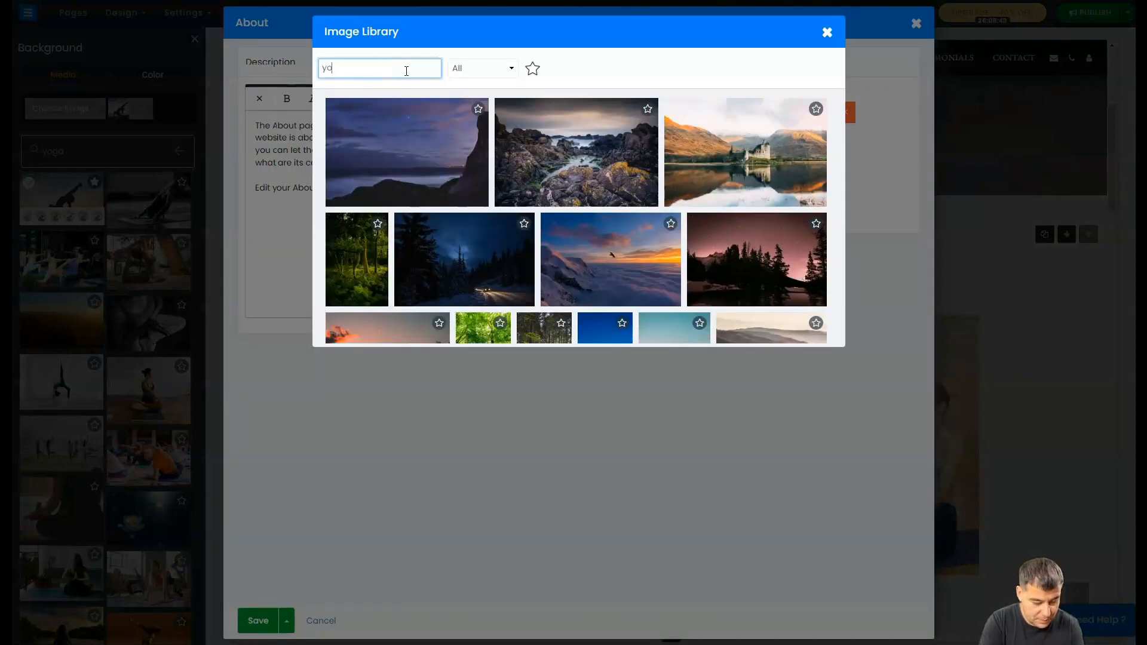
pyautogui.press('Return')
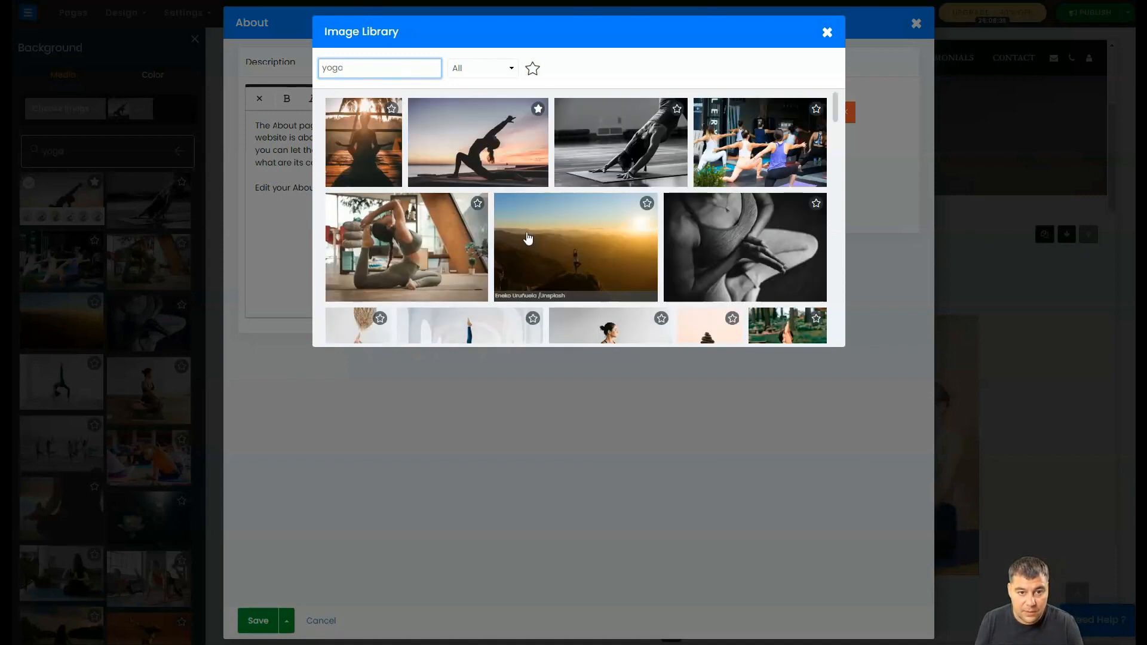
pyautogui.scroll(-3, 641, 251)
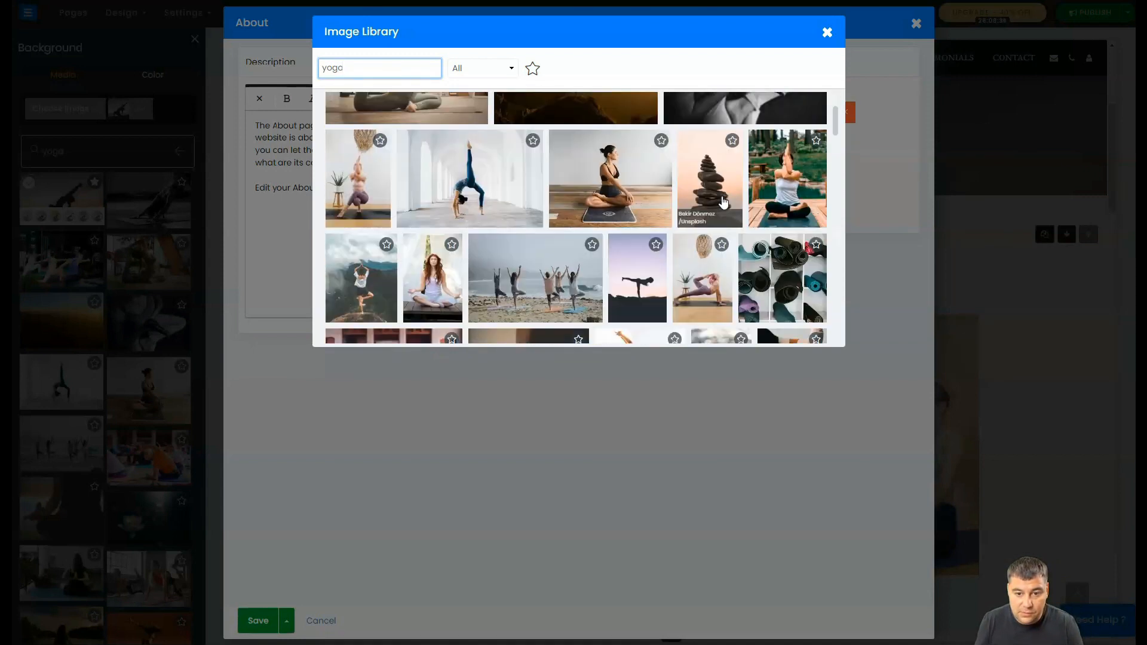
pyautogui.click(616, 191)
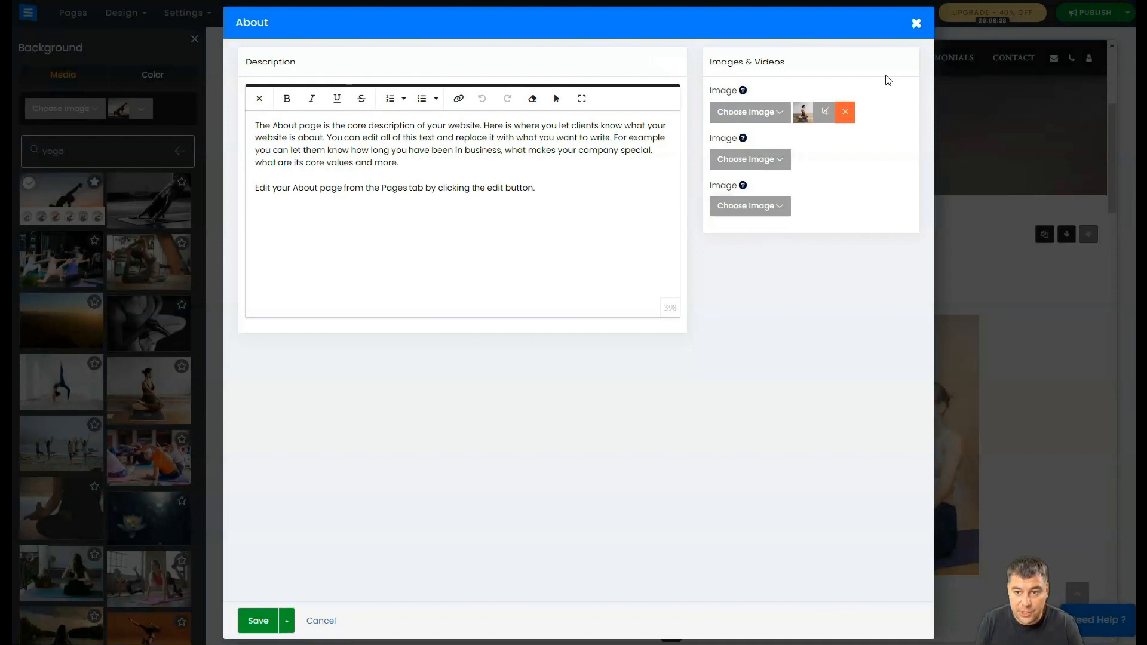
pyautogui.click(257, 622)
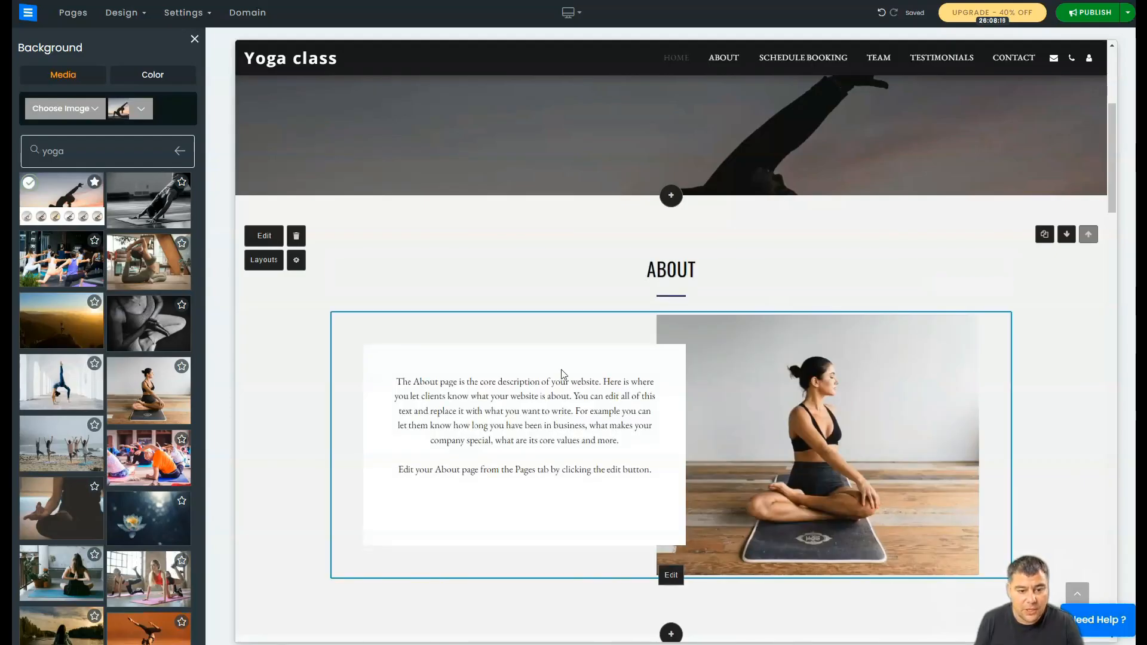
# Select the About description text, check the section's text size and layout box color options, and close the background options
pyautogui.doubleClick(492, 426)
pyautogui.moveTo(393, 385); pyautogui.dragTo(637, 494)
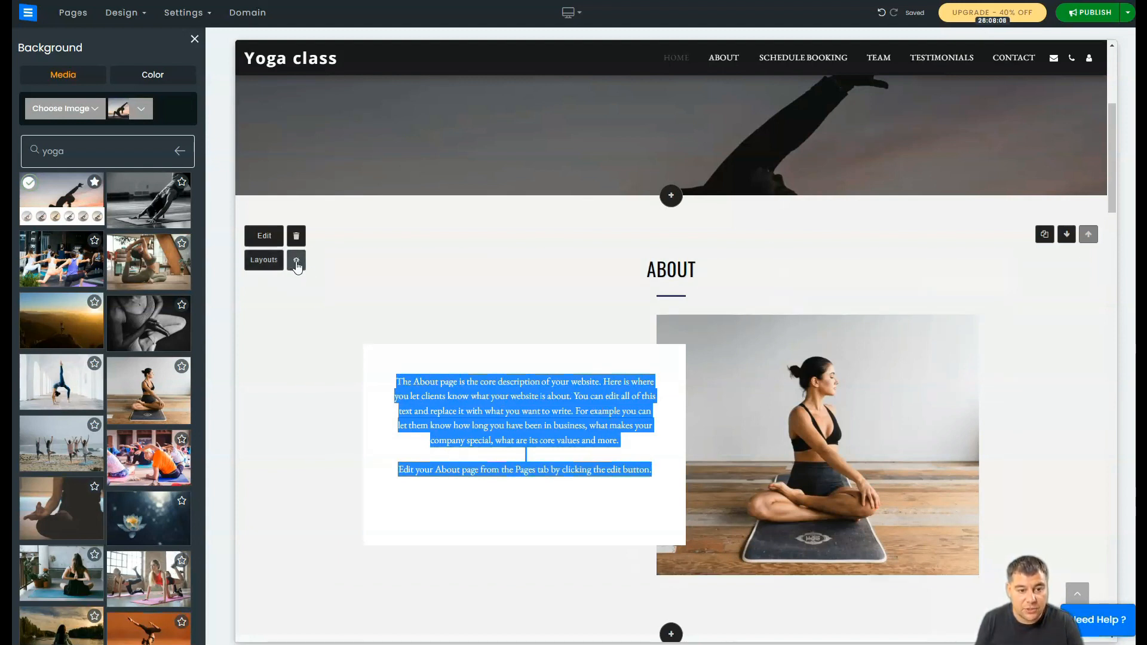
pyautogui.click(296, 260)
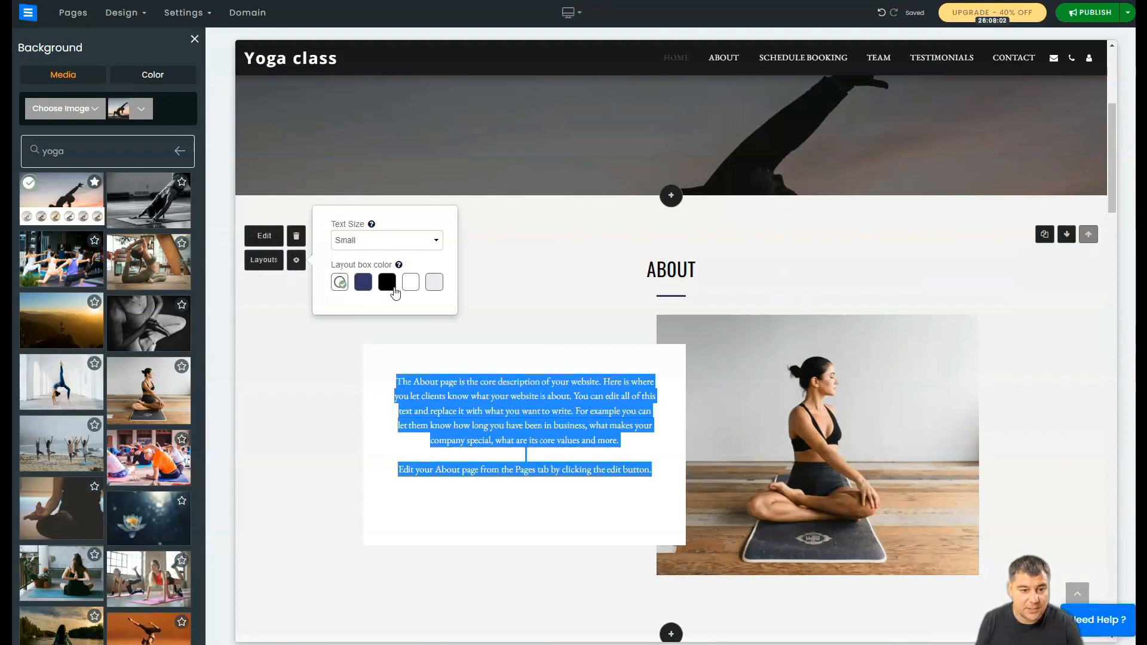
pyautogui.click(288, 354)
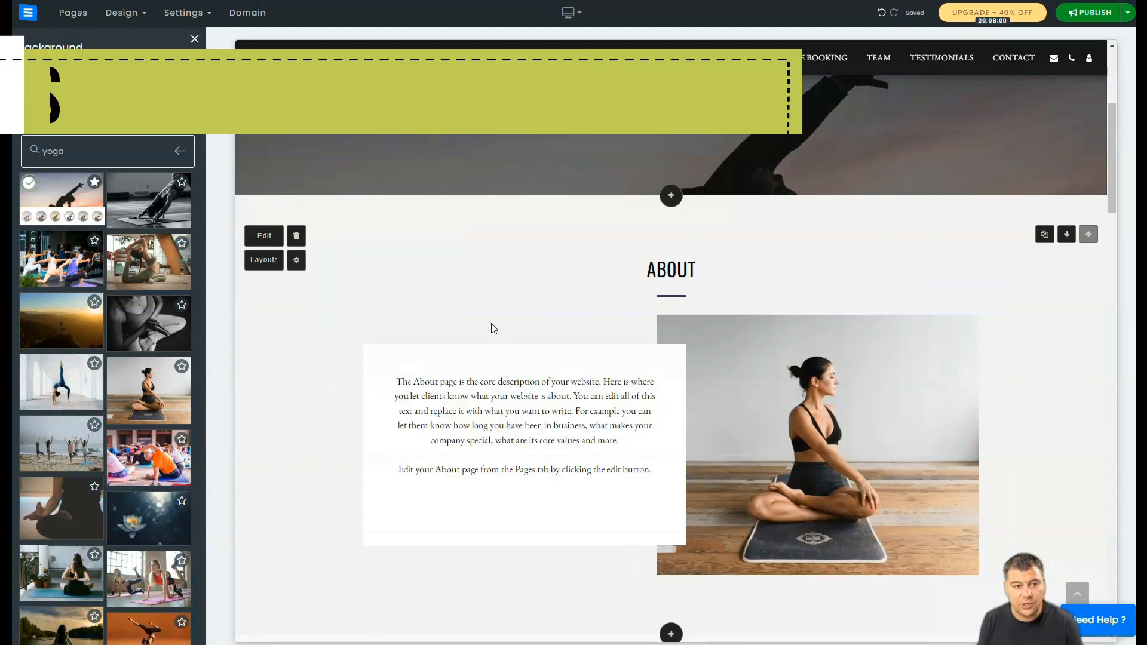
pyautogui.click(194, 38)
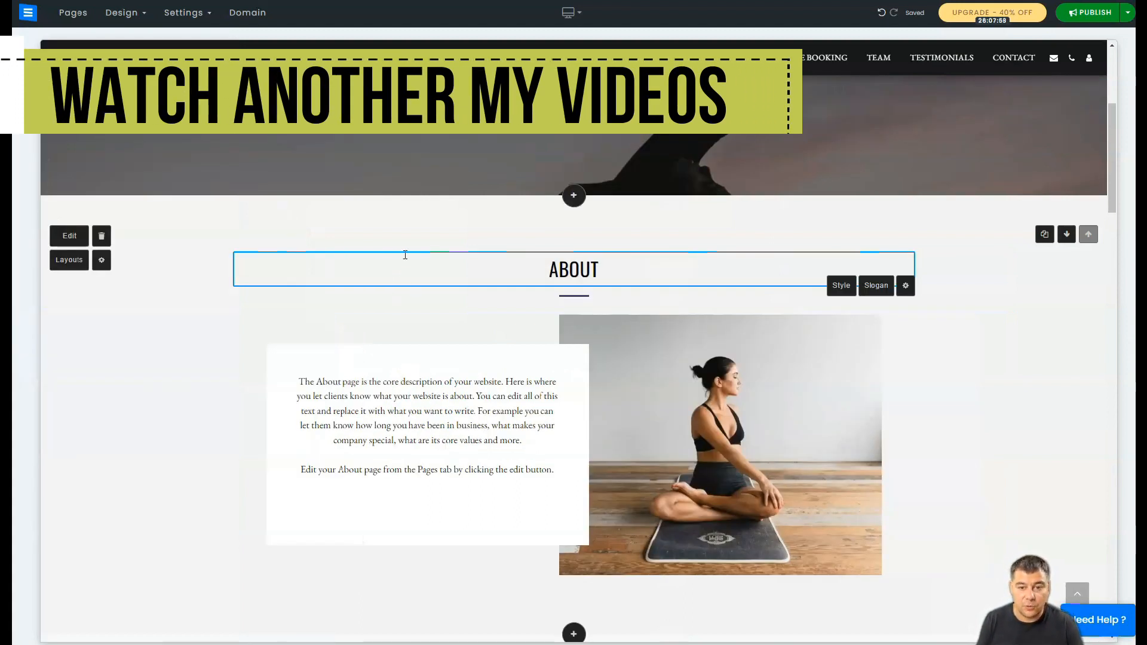
# Review the available website settings and the suggested domain names for the yoga website
pyautogui.scroll(4, 418, 251)
pyautogui.click(439, 247)
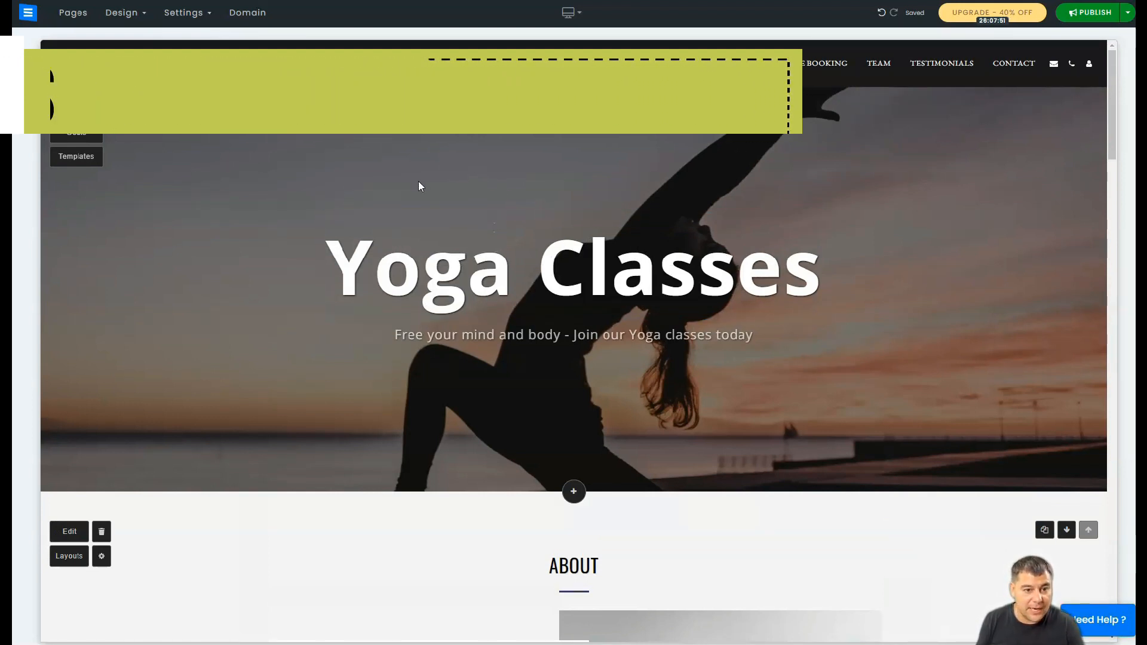
pyautogui.click(206, 15)
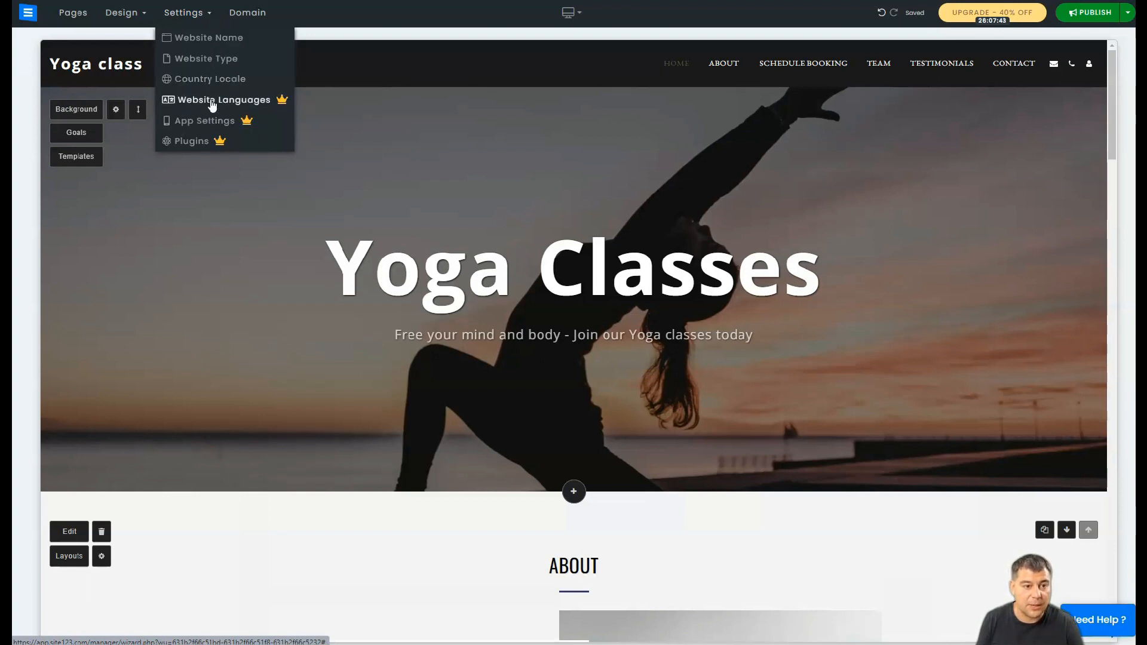
pyautogui.click(246, 13)
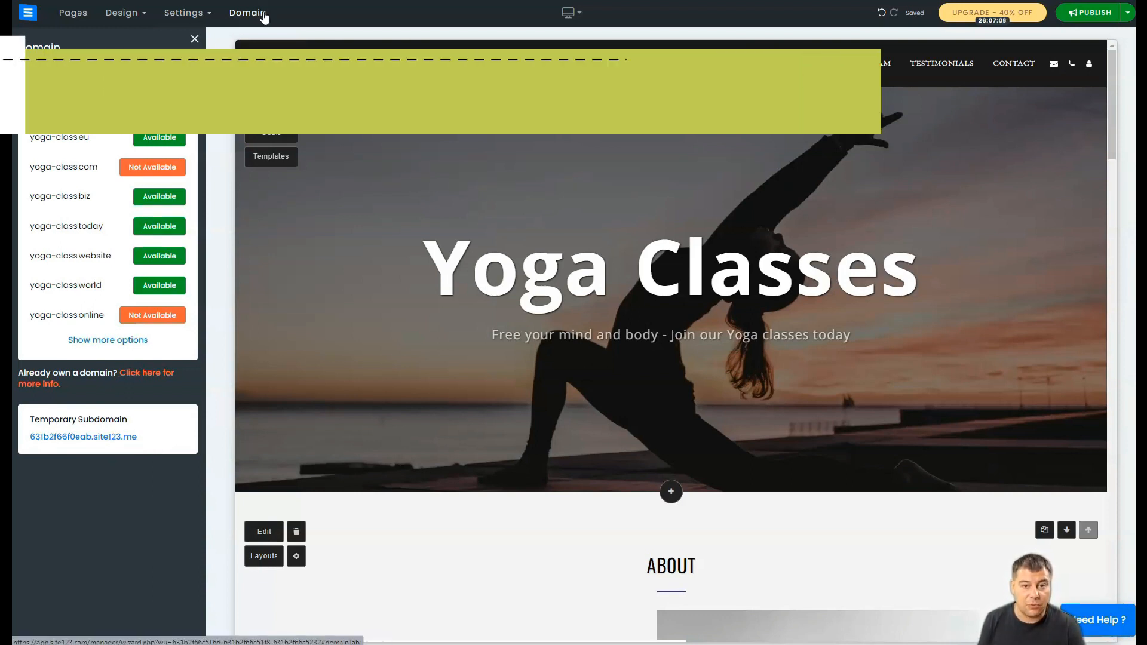
# Leave the website editor and open the Yoga class site's dashboard
pyautogui.click(27, 18)
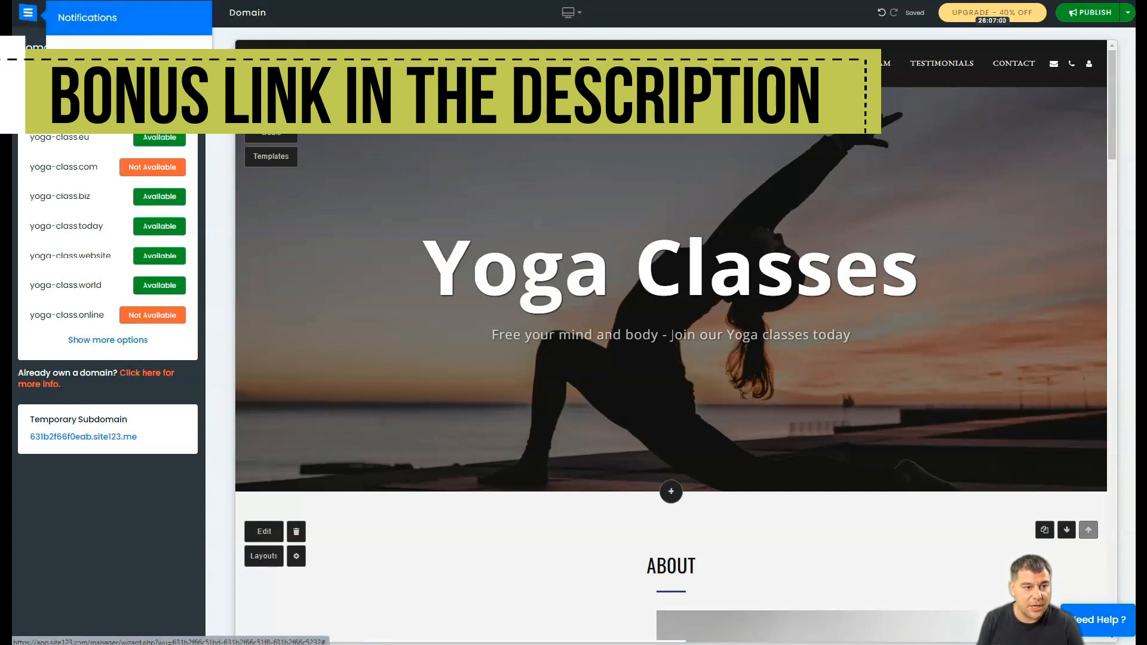
pyautogui.click(26, 22)
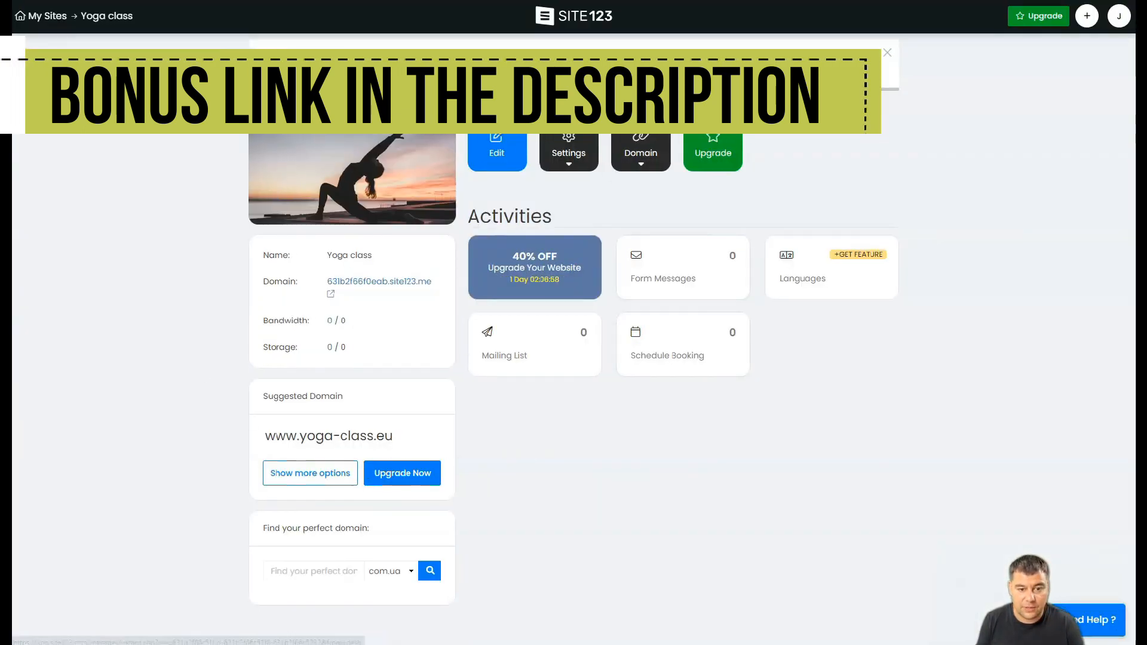